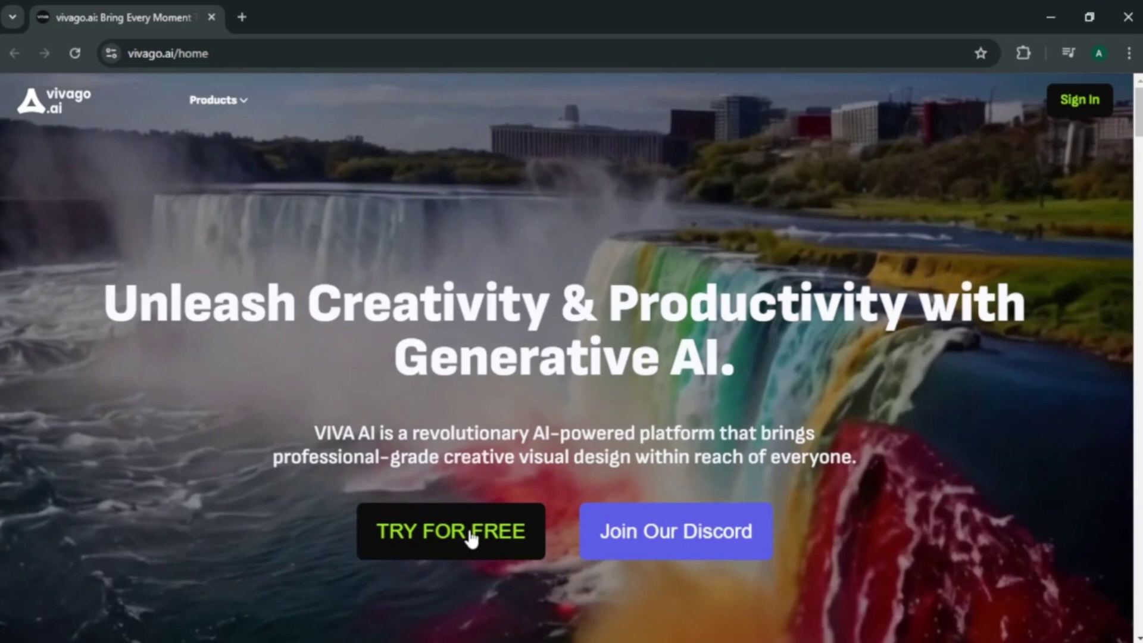
- Open the Explore video gallery, scroll through it, and preview the kitten video
click(479, 538)
scroll(650, 428, down, 4)
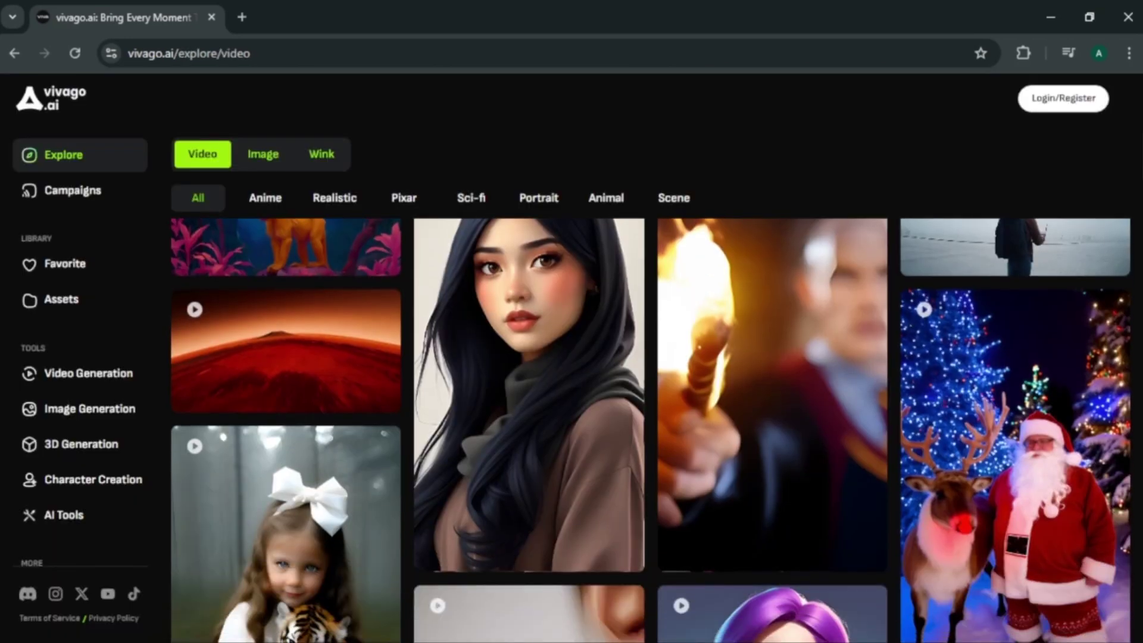
scroll(650, 429, down, 3)
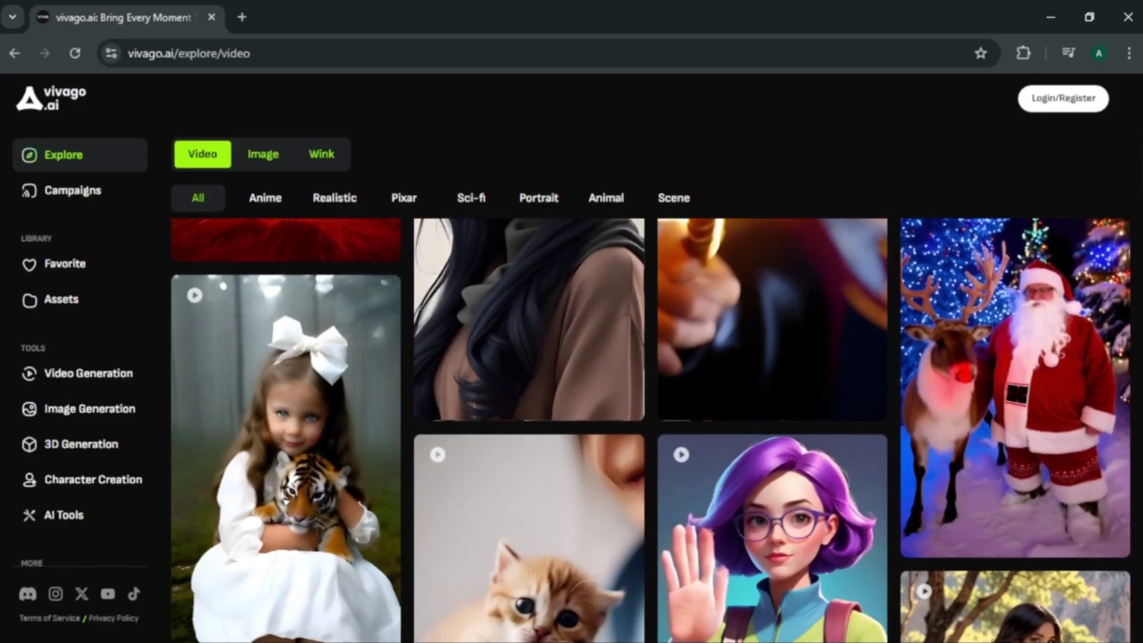
scroll(649, 429, down, 2)
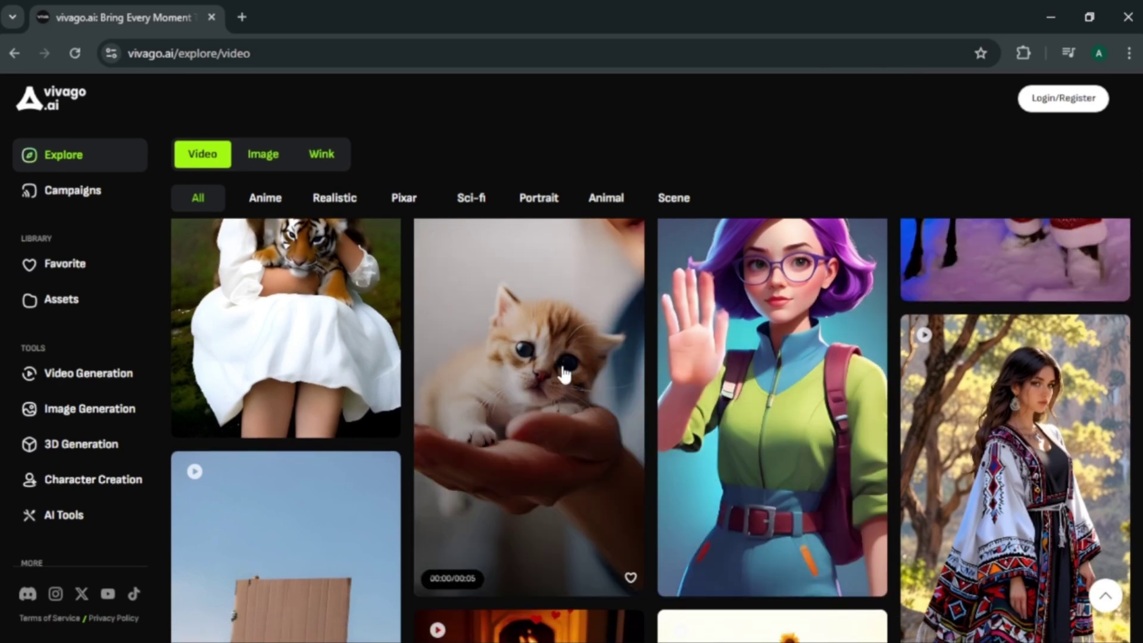
click(561, 370)
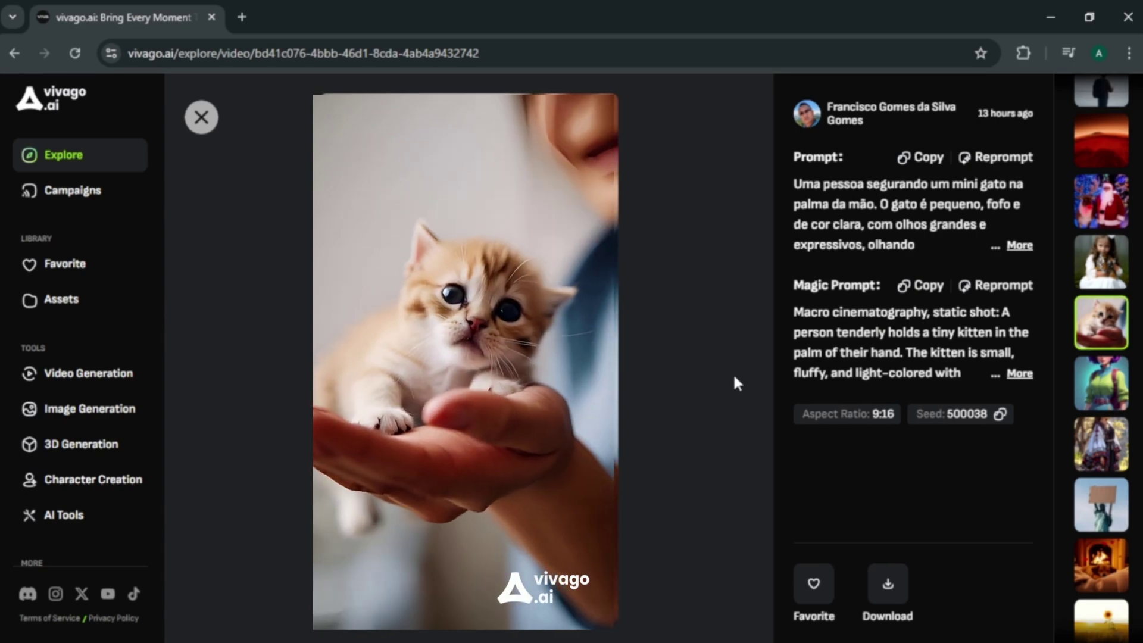
key(Escape)
- Preview the spaceship battle video, then open the roaring black panther clip
scroll(868, 400, down, 10)
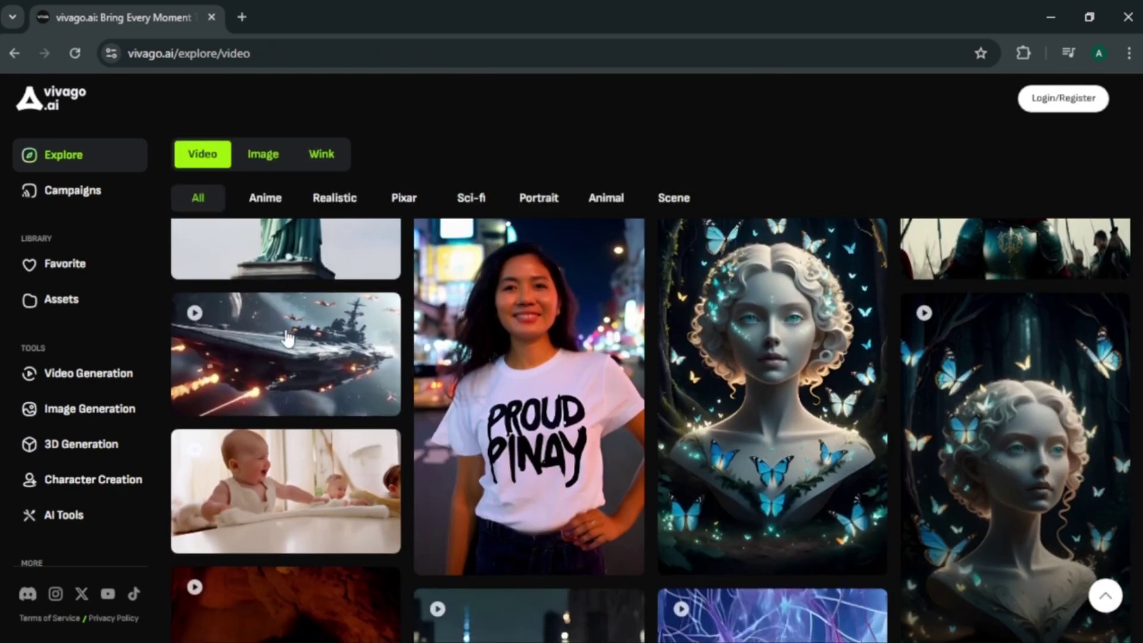
click(288, 337)
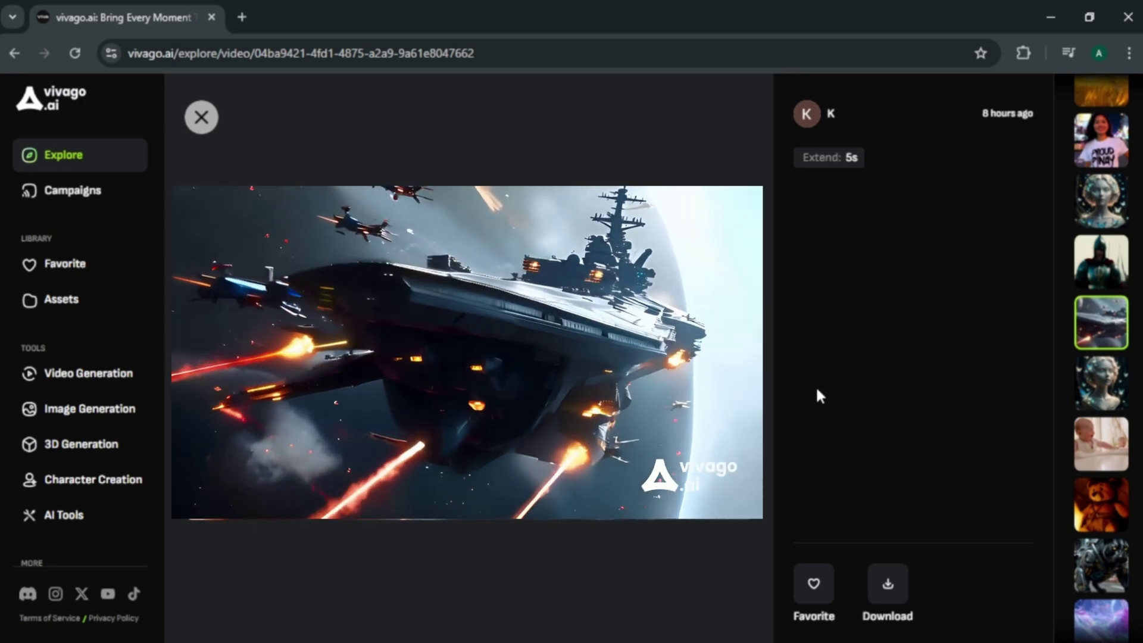
key(Escape)
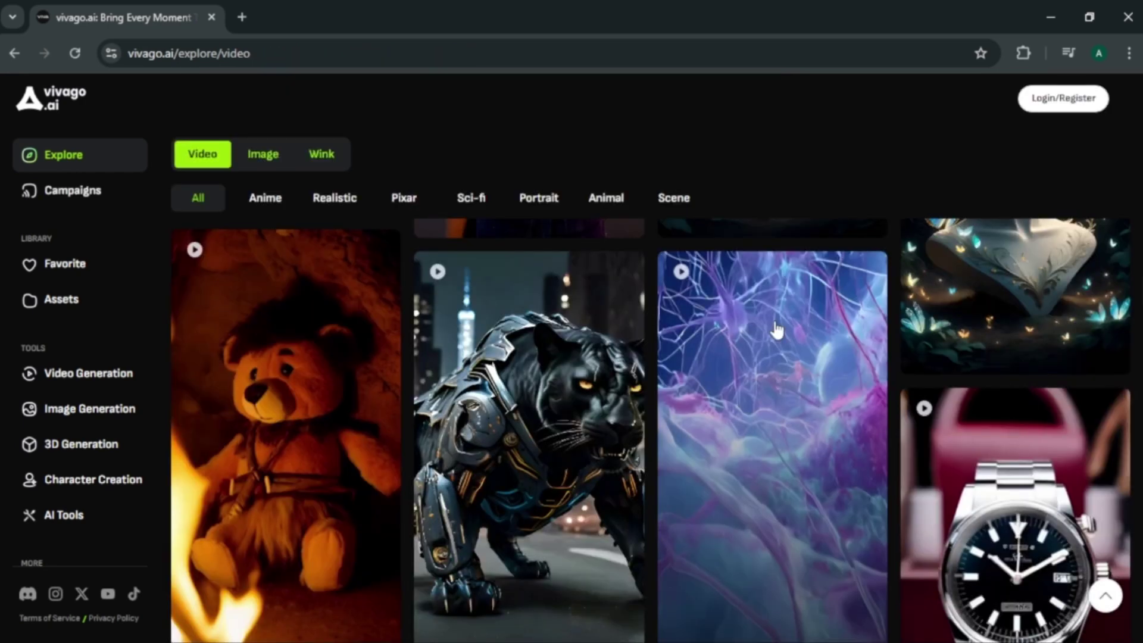
click(559, 447)
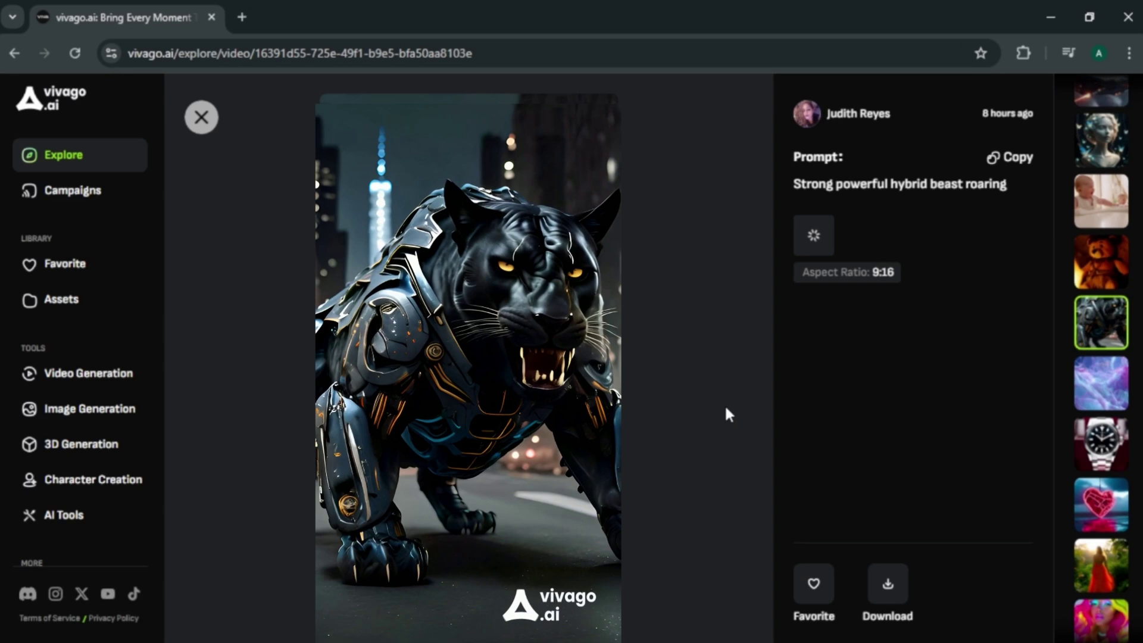
- Close the panther clip and scroll back through the Explore gallery
click(726, 409)
scroll(682, 349, down, 5)
scroll(673, 346, down, 5)
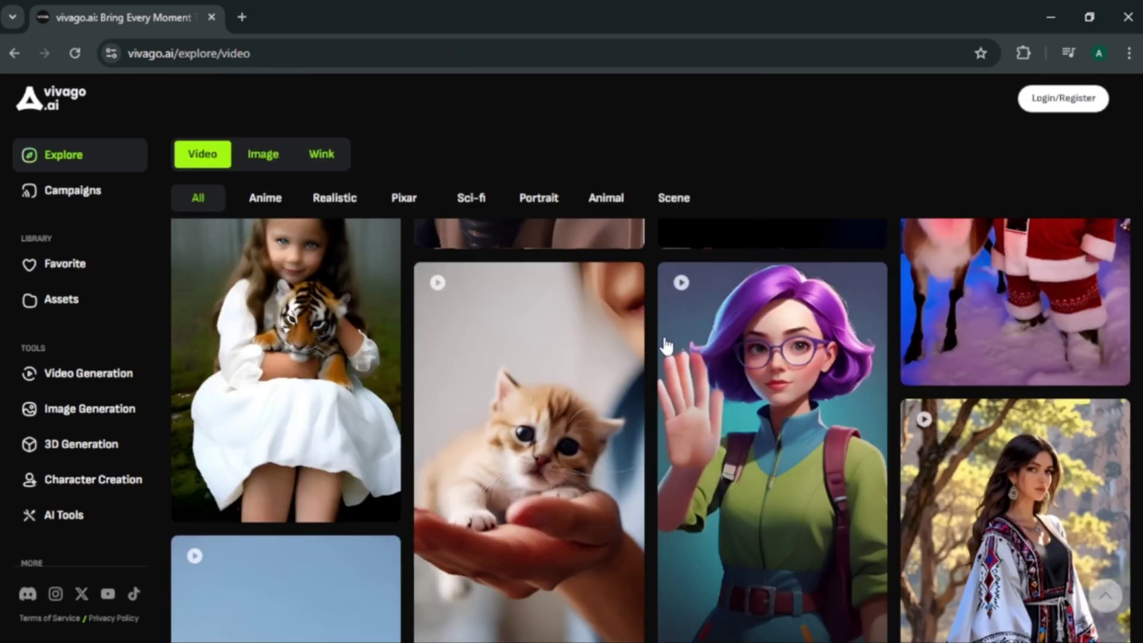
scroll(667, 345, up, 6)
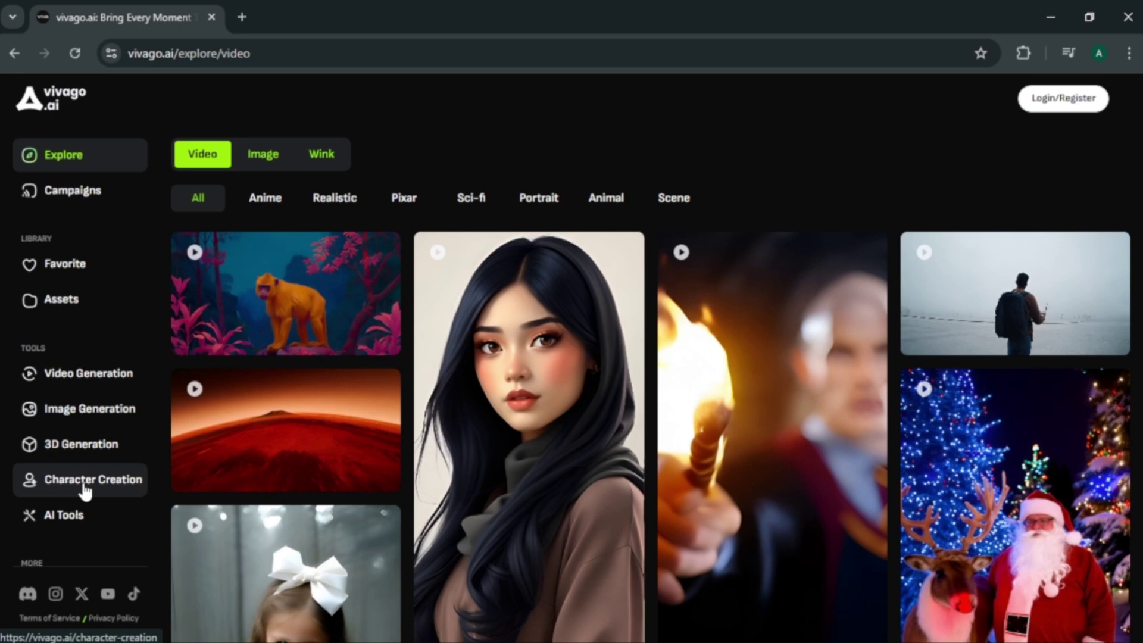
mouse_move(577, 398)
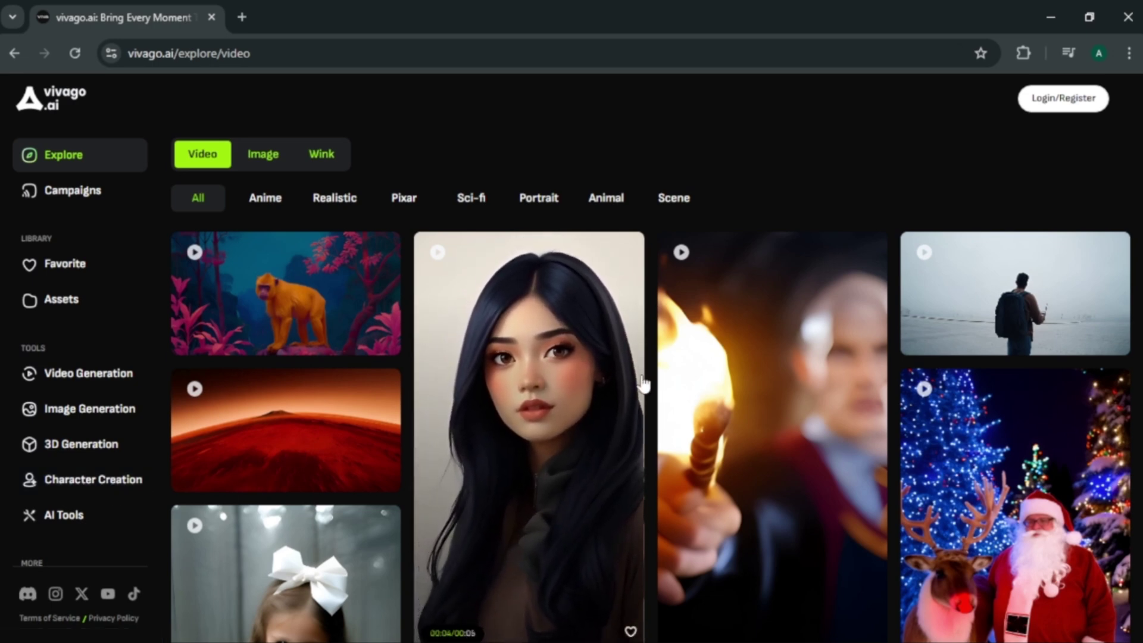
- Open the Video Generation workspace and try the Motion Strength slider, leaving it at 30
click(78, 383)
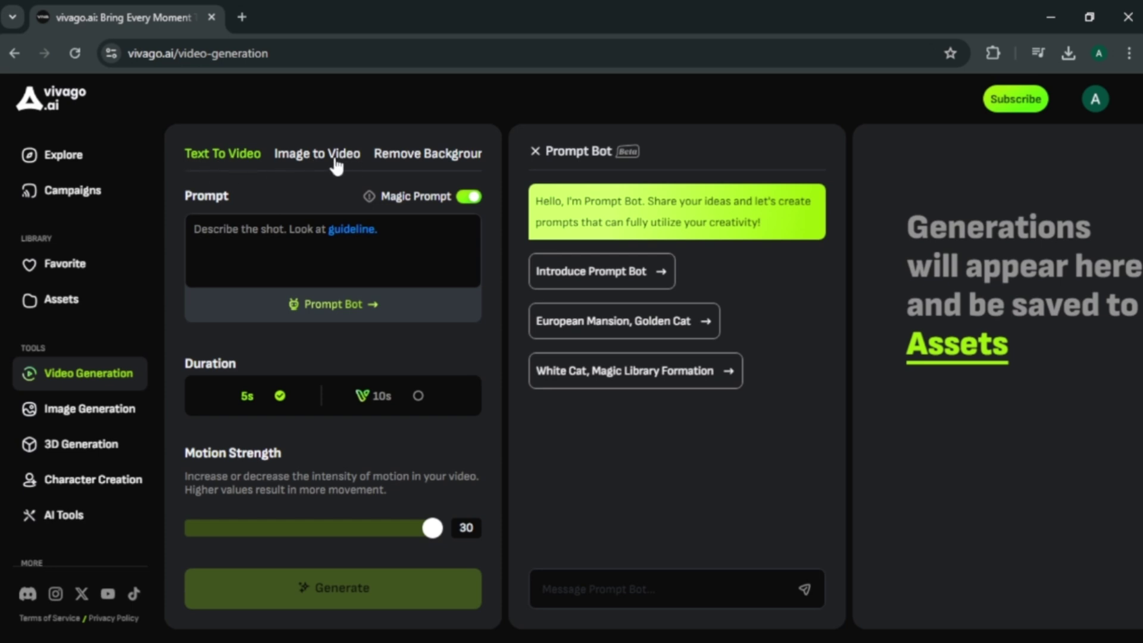
scroll(411, 166, down, 1)
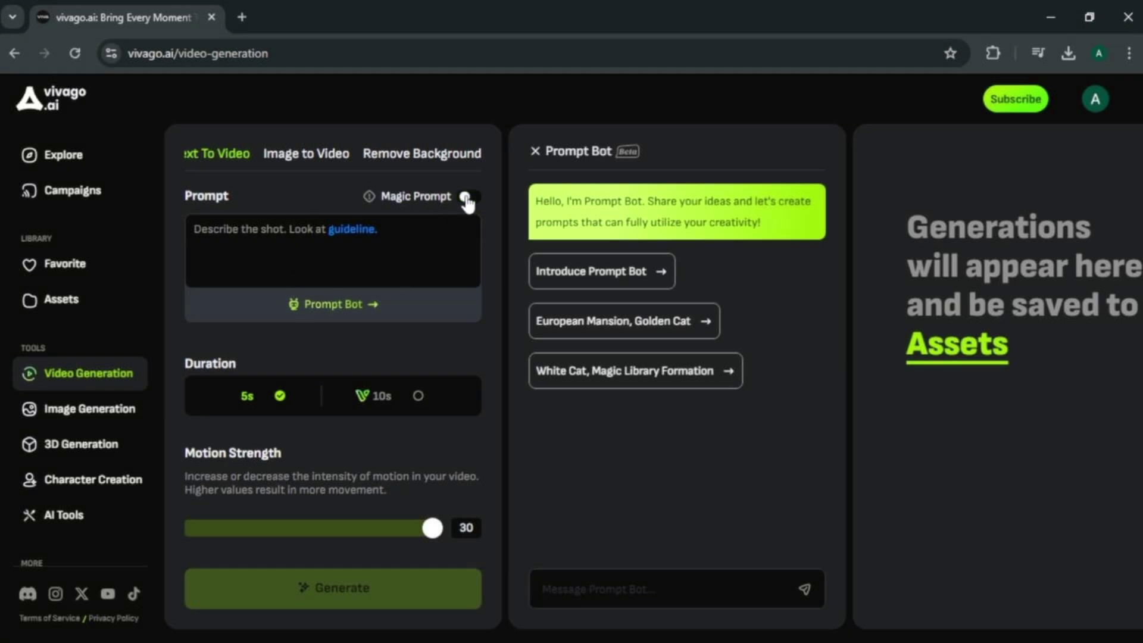
mouse_move(368, 200)
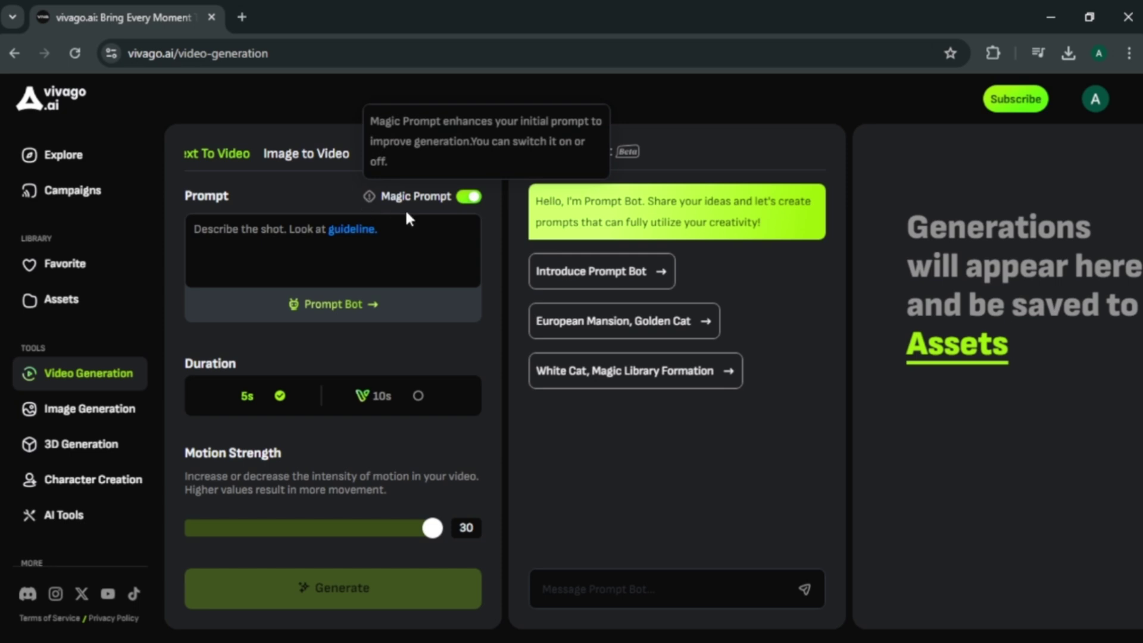
scroll(466, 337, down, 3)
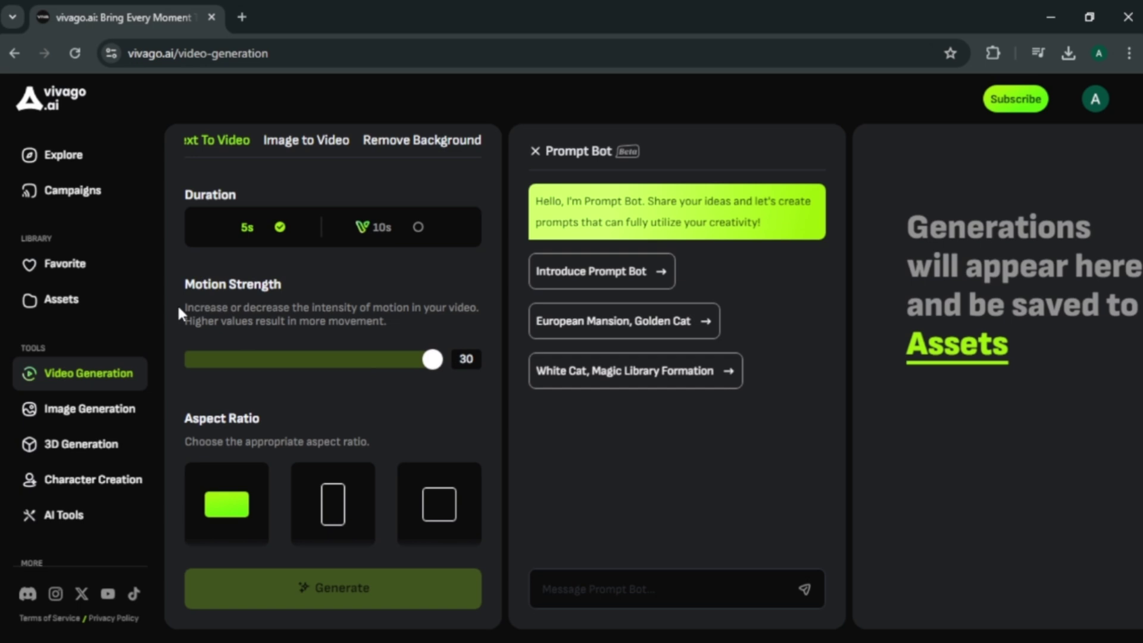
drag(436, 351, 280, 355)
- Reveal the Negative Prompt field below the text-to-video settings
scroll(412, 331, down, 3)
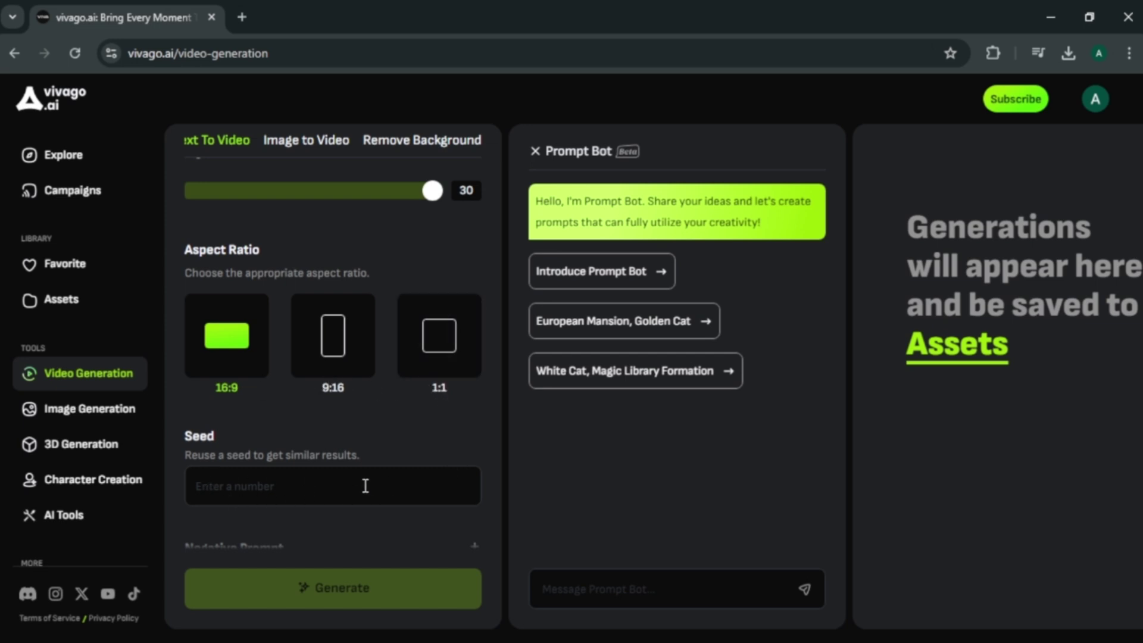
scroll(365, 486, down, 1)
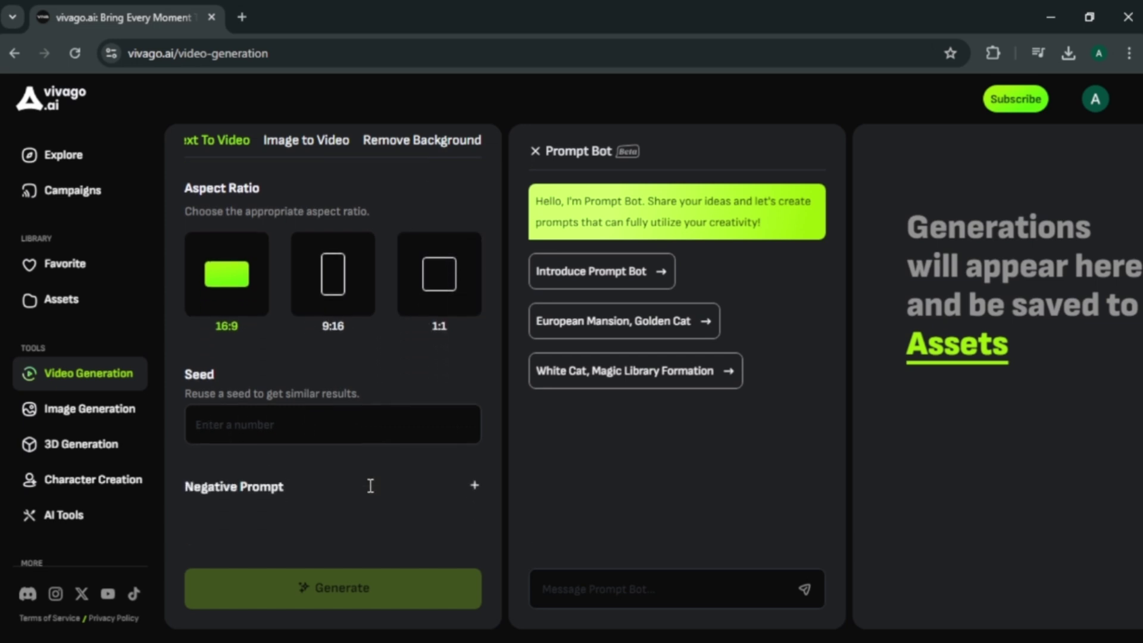
click(475, 486)
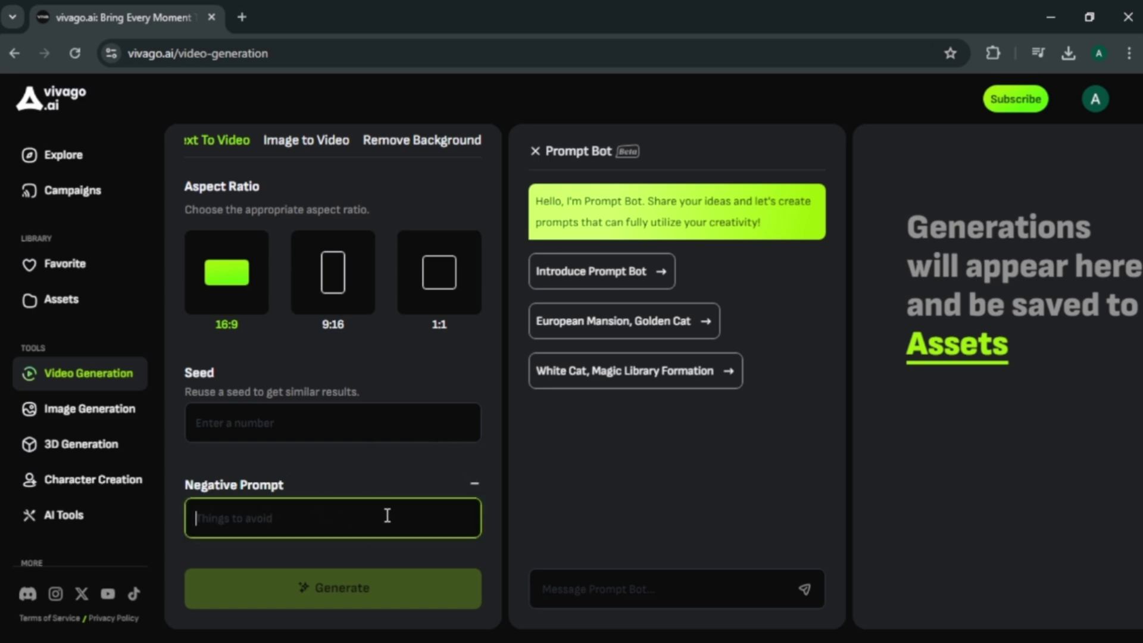
scroll(387, 516, up, 8)
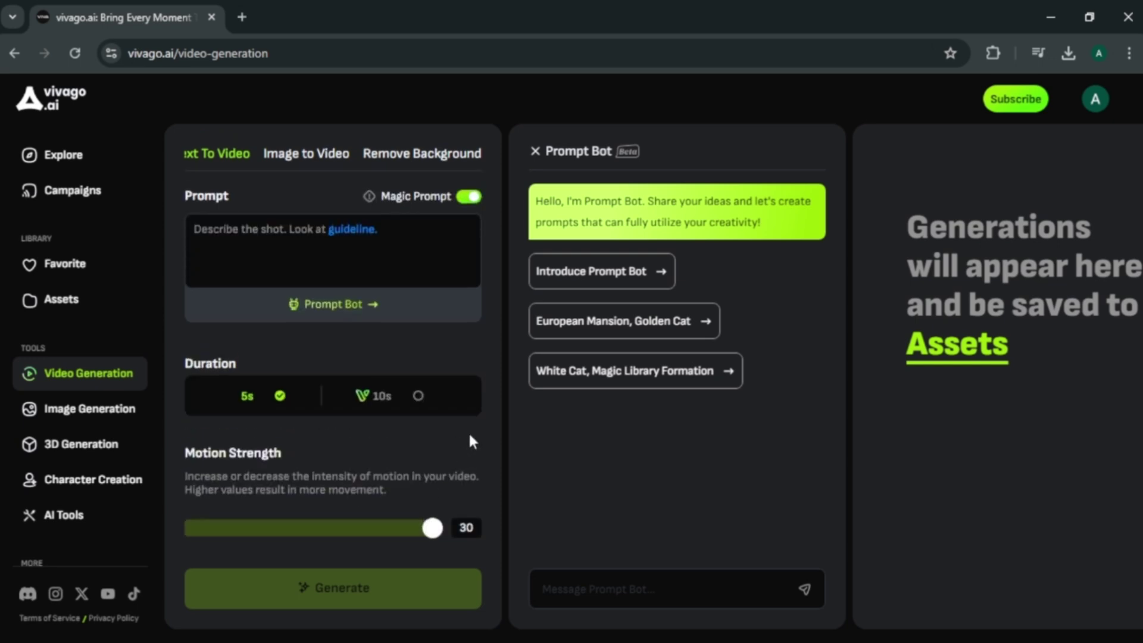
- Generate a clip of a 25-year-old blonde girl in a white T-shirt on a New York street
click(318, 241)
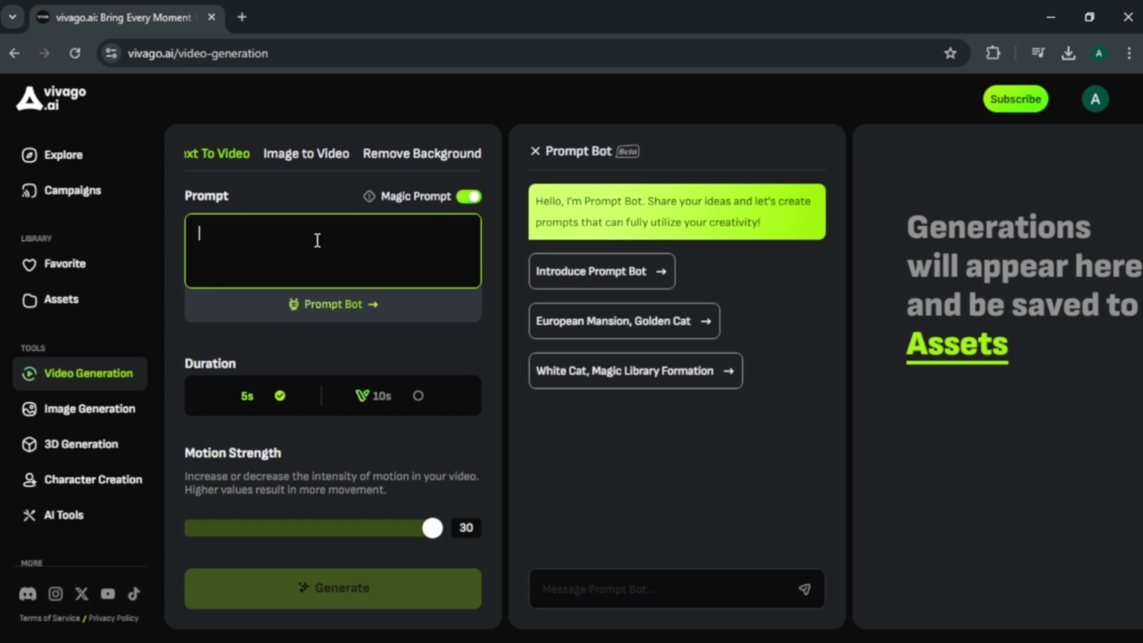
text(a)
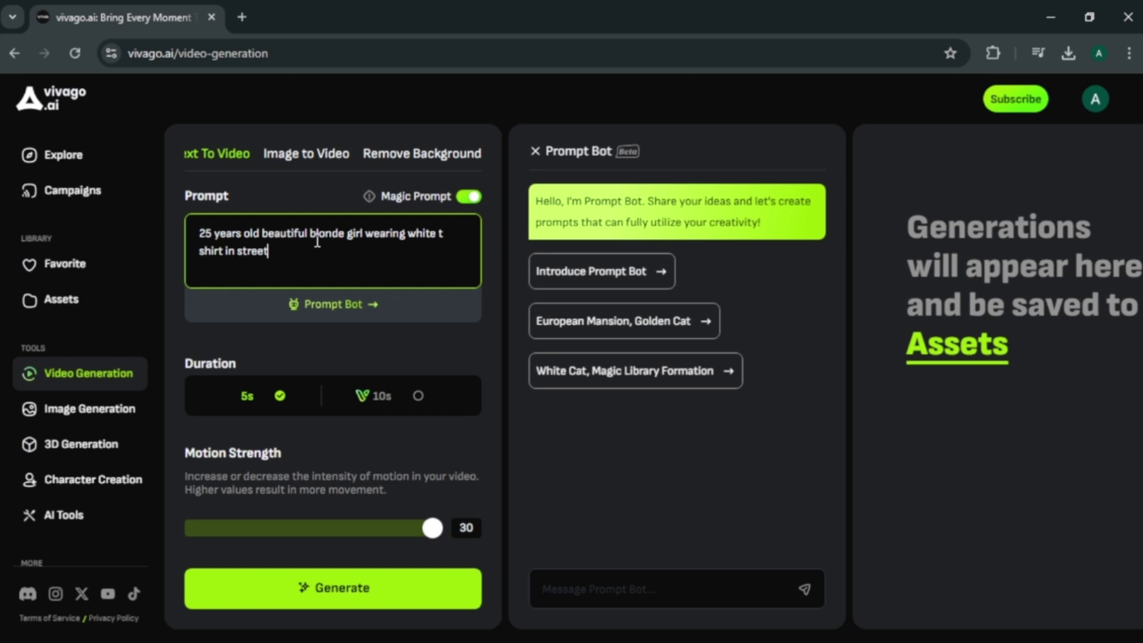
click(326, 589)
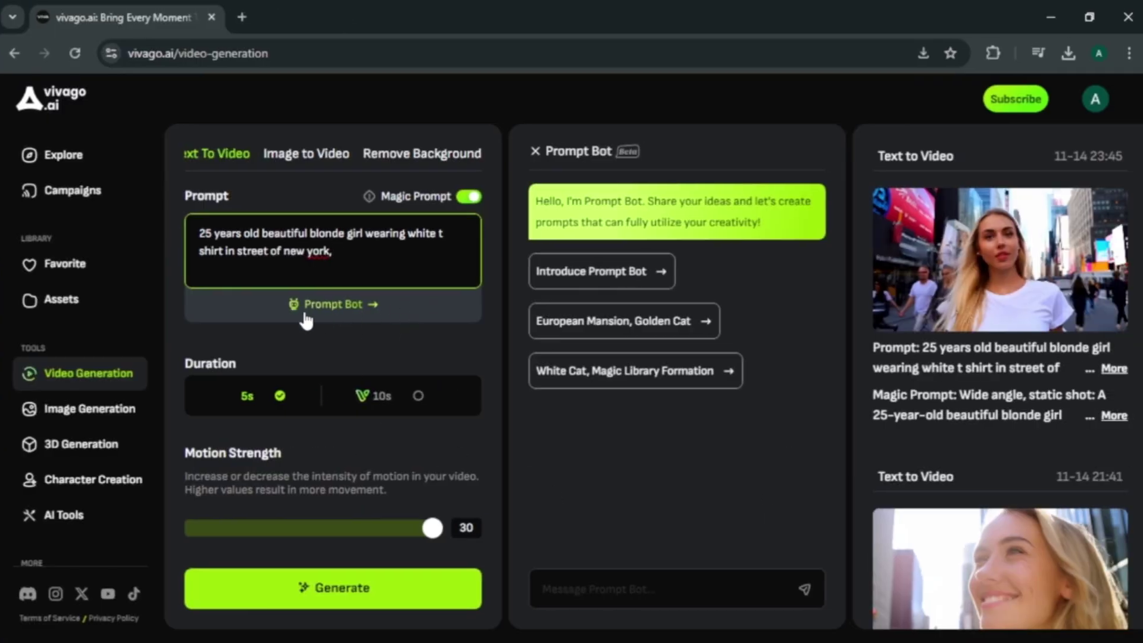
- Have Prompt Bot expand 'cute puppy sleeping on a couch' and use its prompt
click(335, 319)
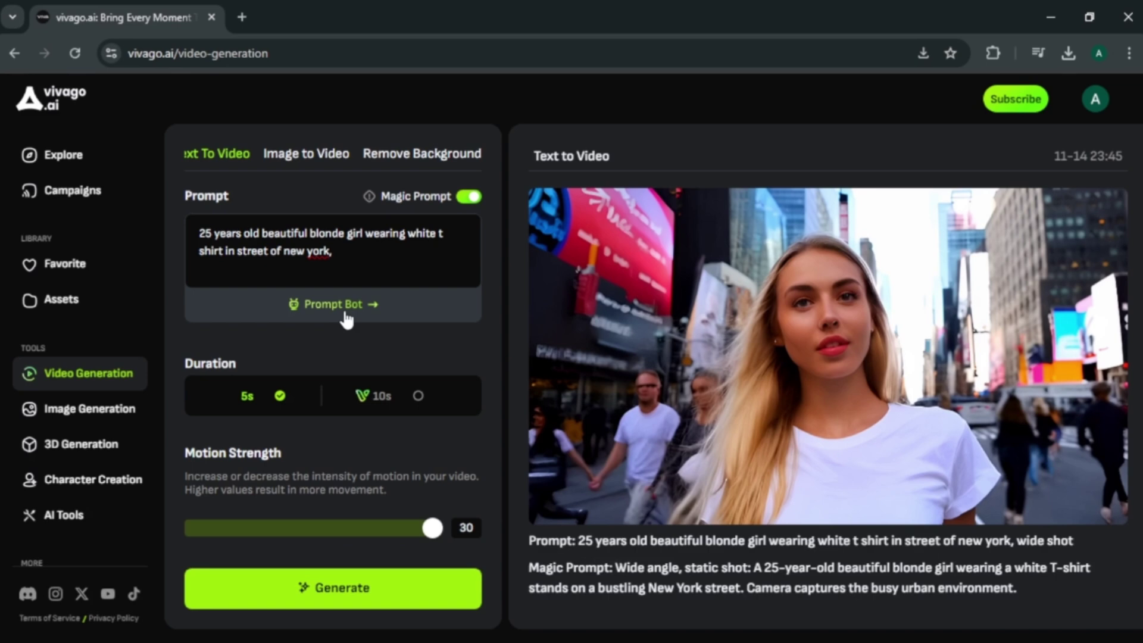
click(347, 320)
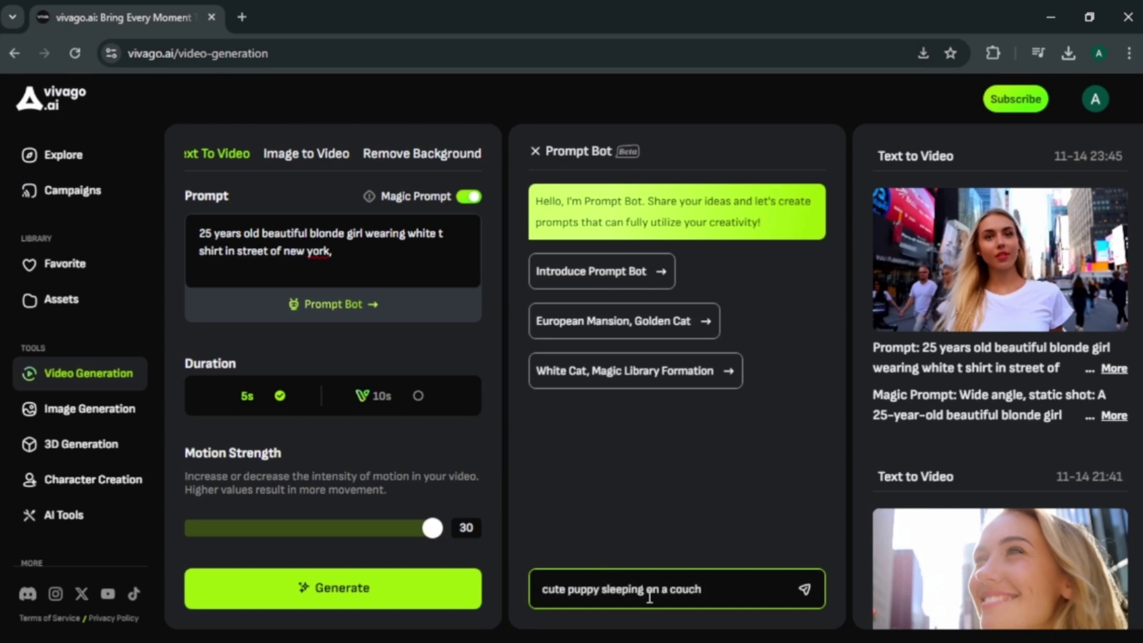
click(805, 591)
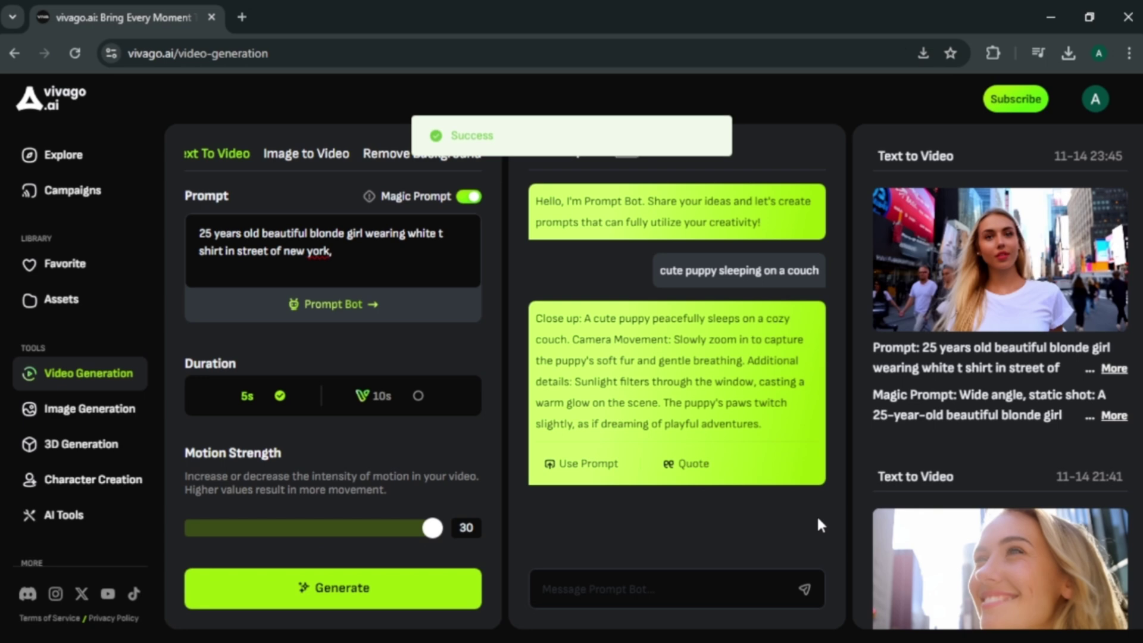
click(579, 464)
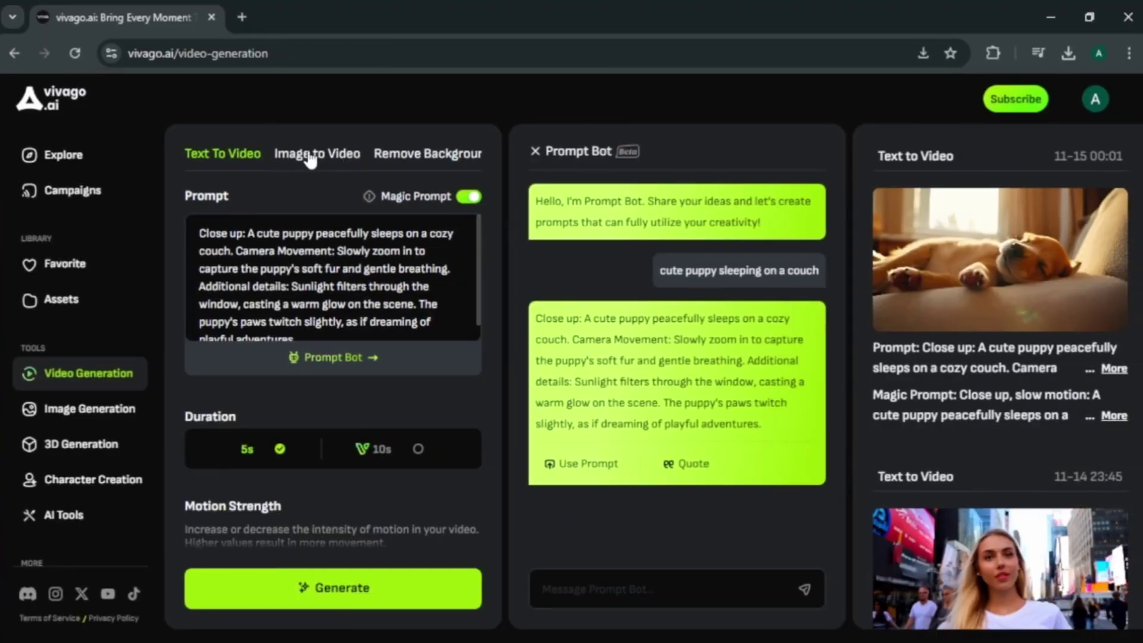
click(309, 156)
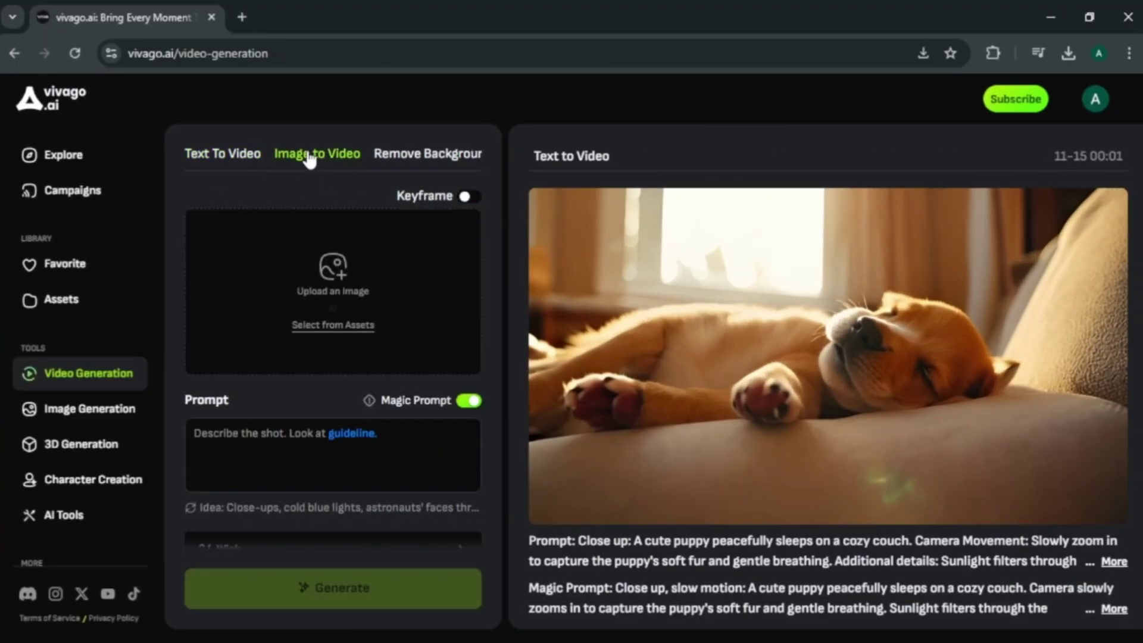
click(469, 198)
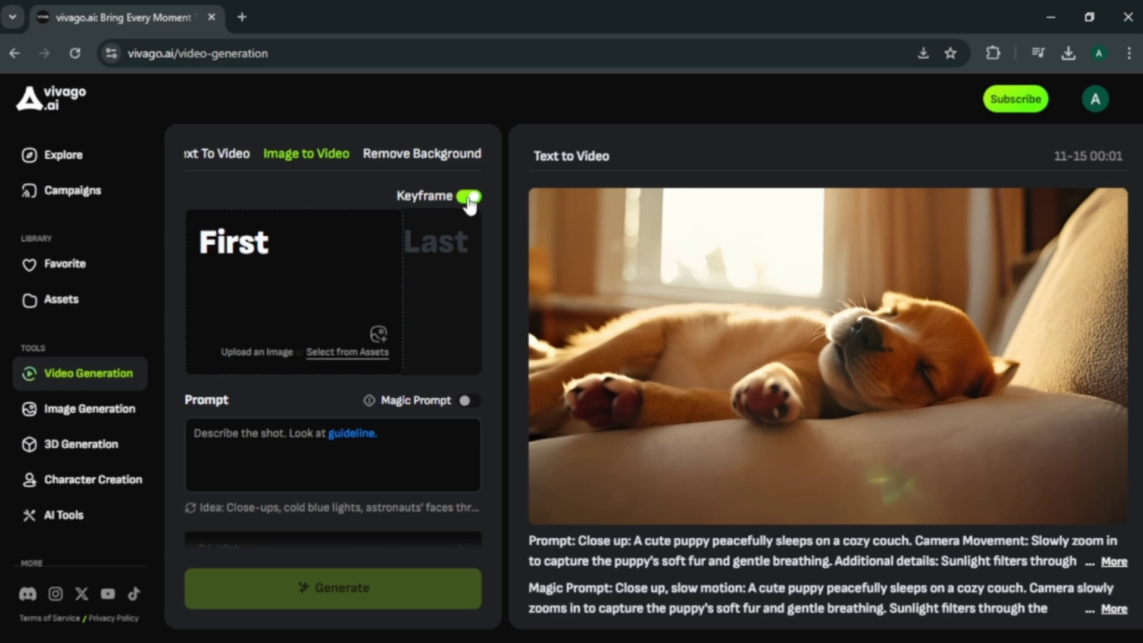
mouse_move(430, 272)
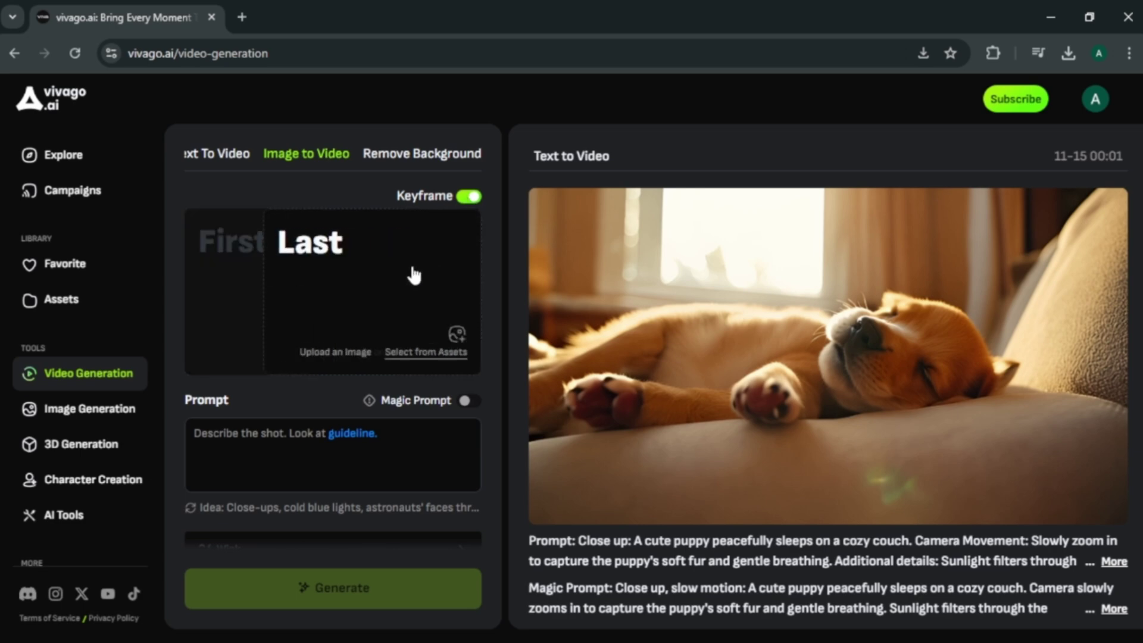
mouse_move(257, 271)
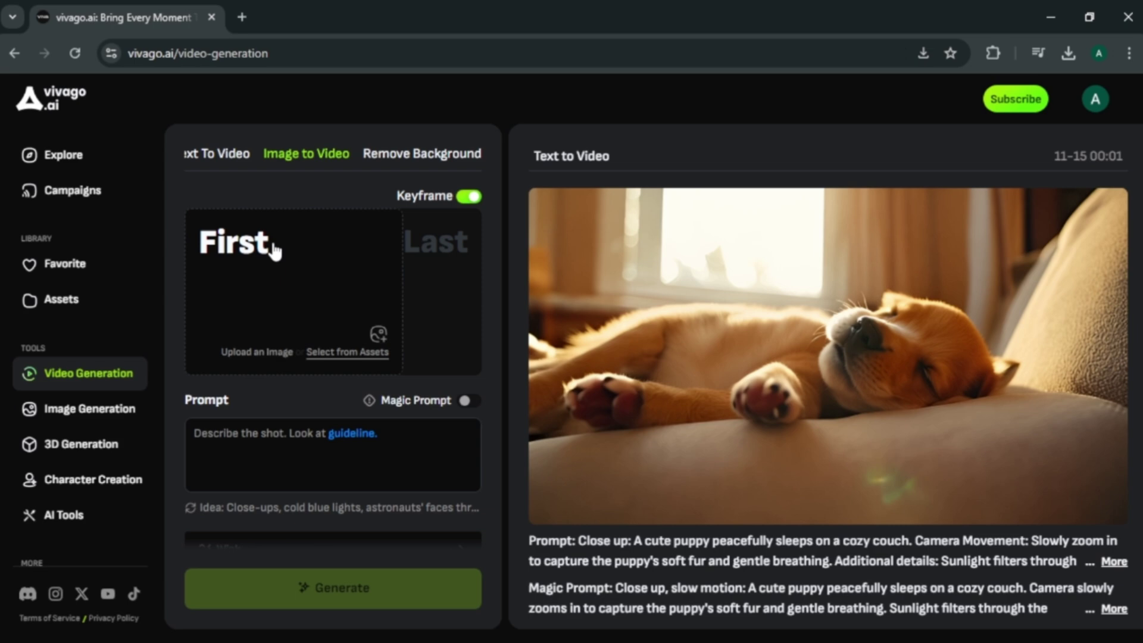
click(471, 197)
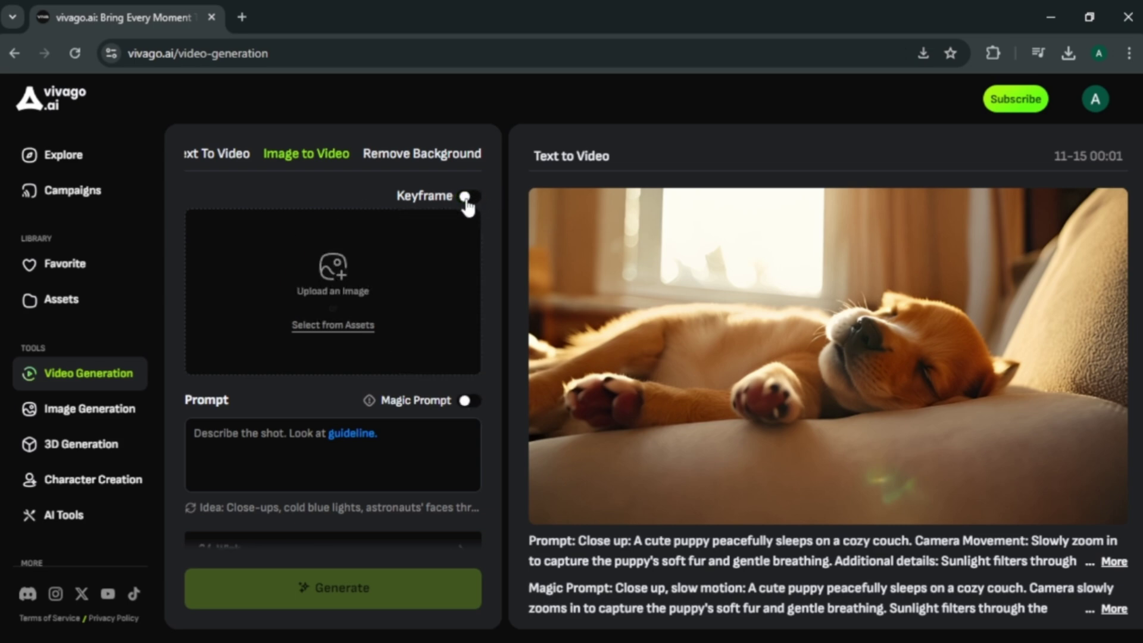
- Upload the QWERTY photo at a 16:9 crop with prompt 'handsome black man walking confidently'
click(342, 306)
click(208, 142)
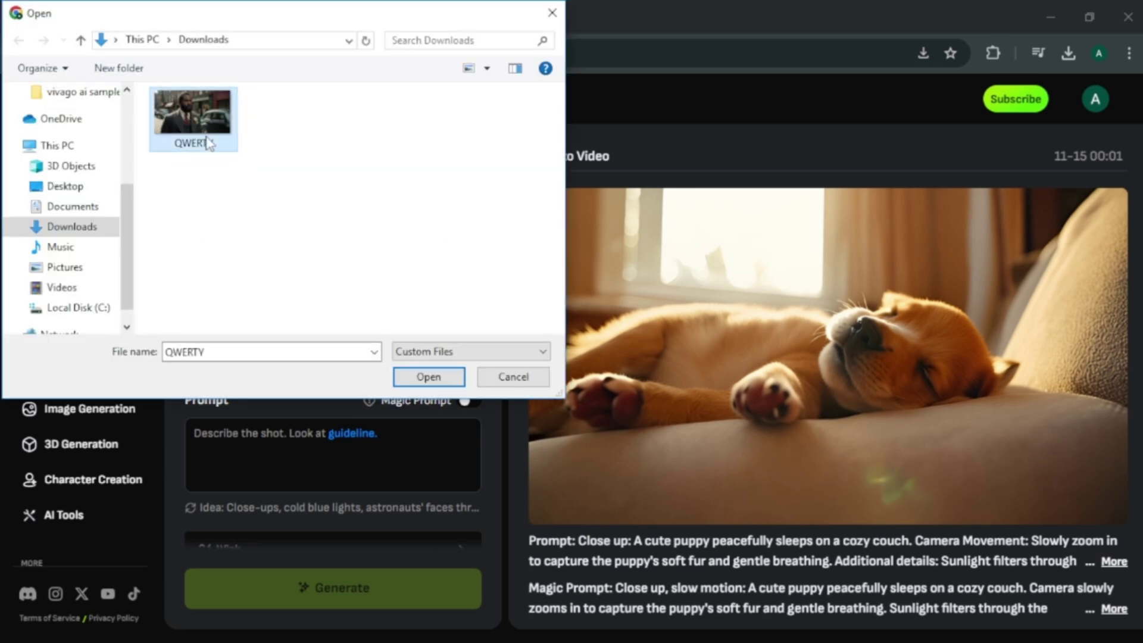
click(424, 376)
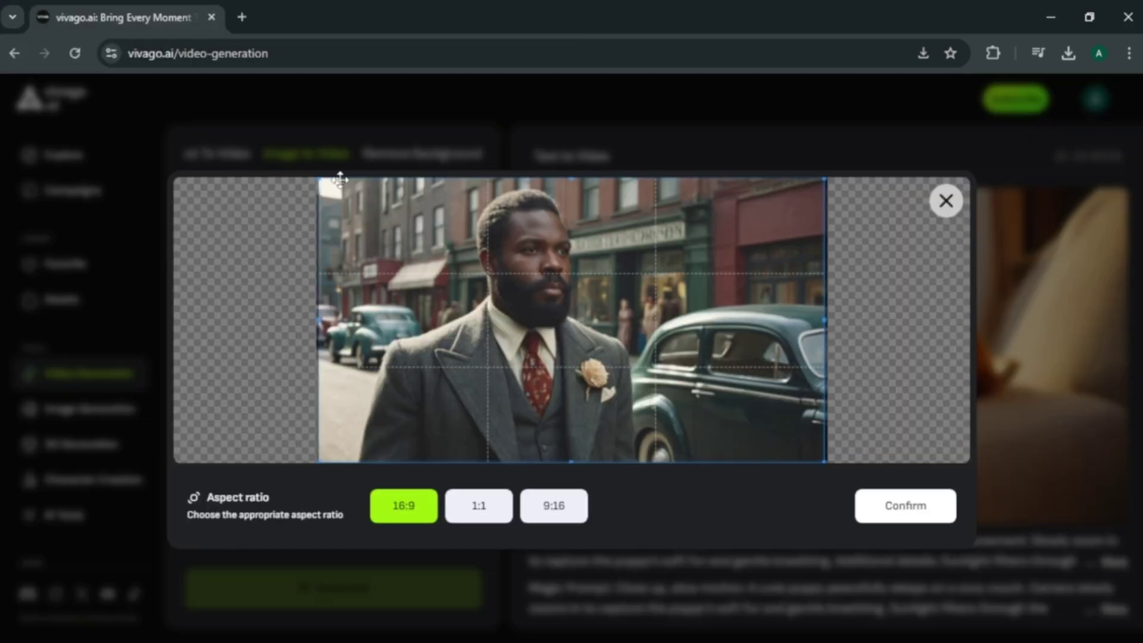
drag(341, 179, 343, 179)
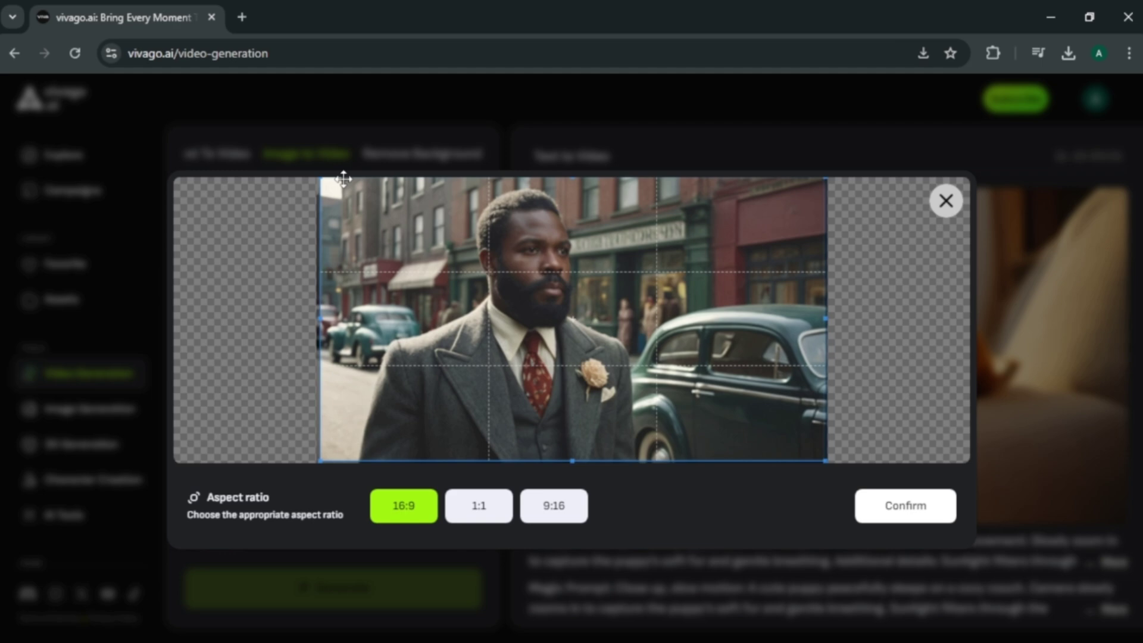
key(Return)
click(401, 475)
text(handsome)
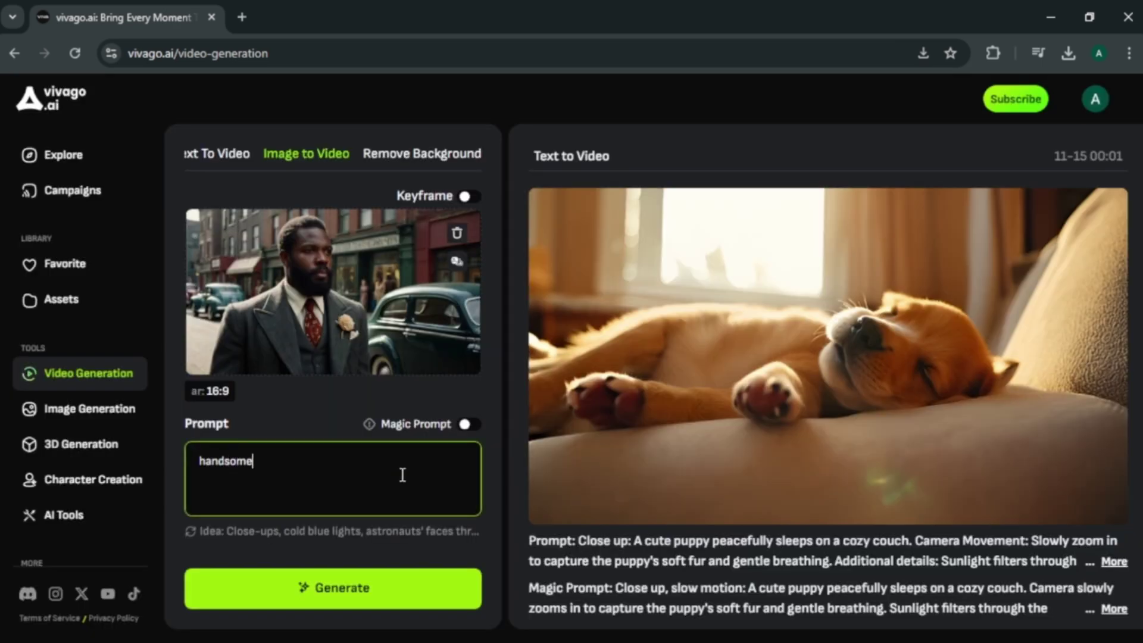
text( black man walking confidently)
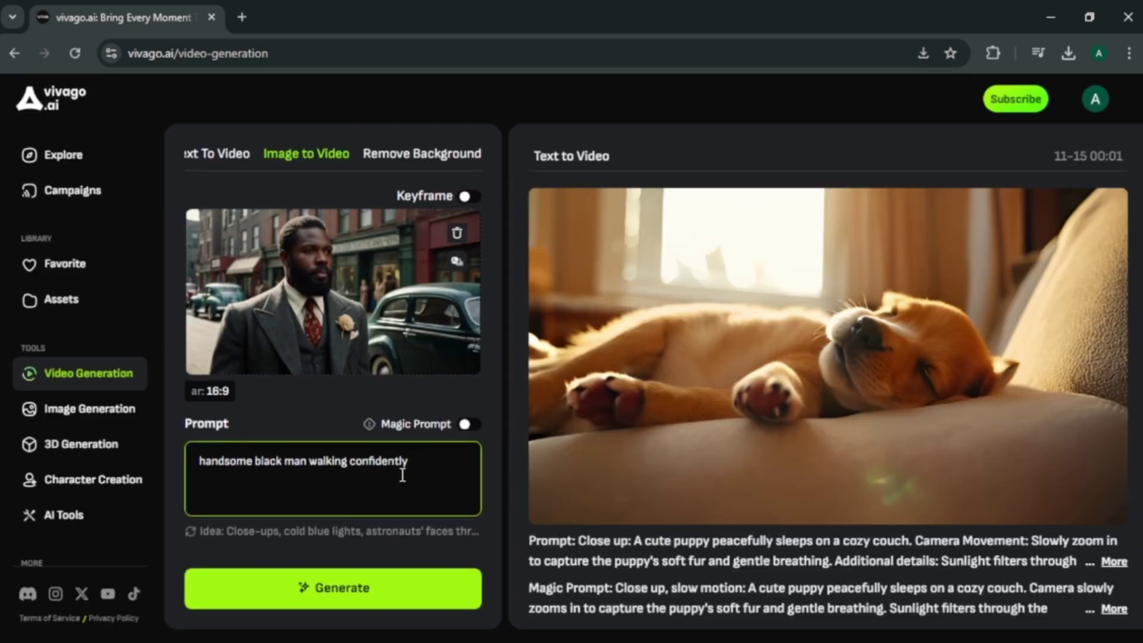
- Try Magic Brush, dismiss the premium offer, and generate the suited man's clip
scroll(488, 448, down, 4)
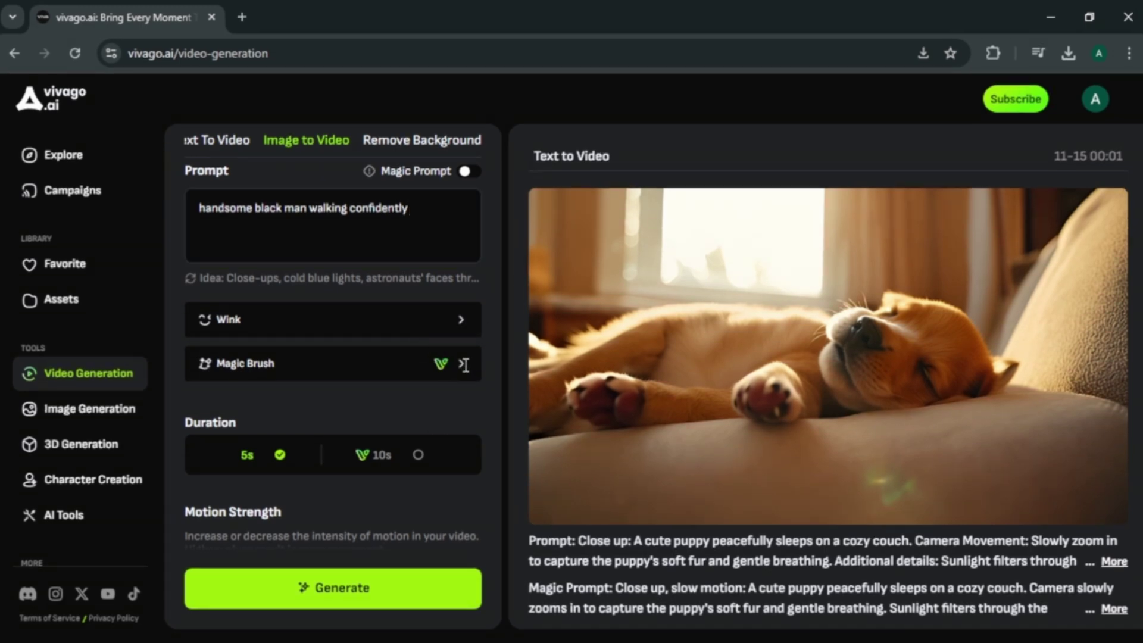
click(464, 368)
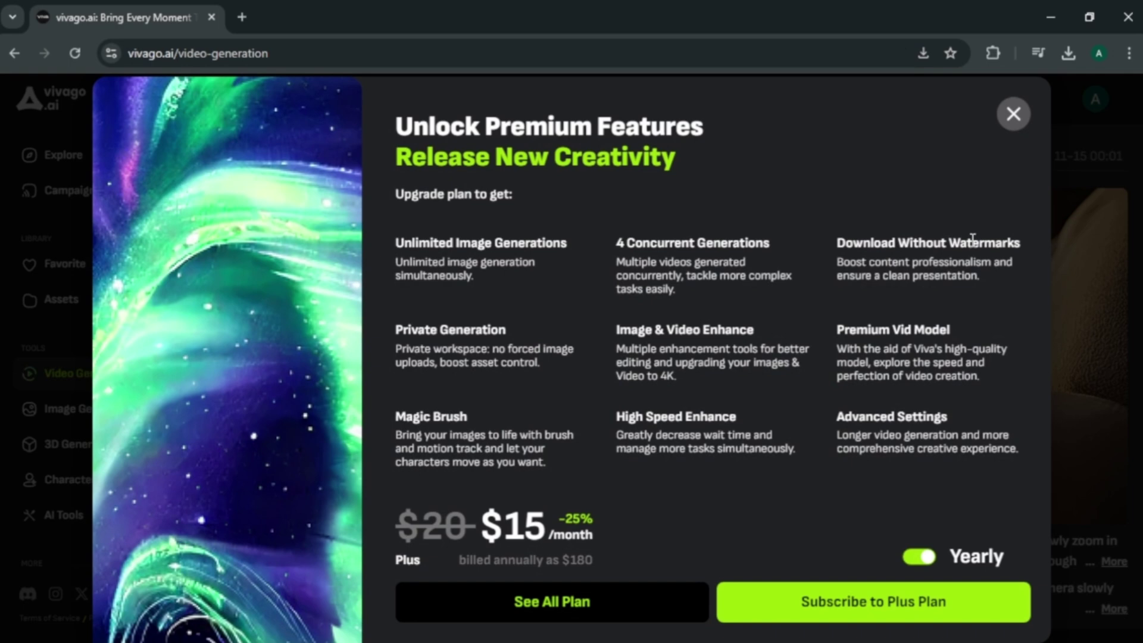
click(1013, 115)
scroll(447, 414, down, 5)
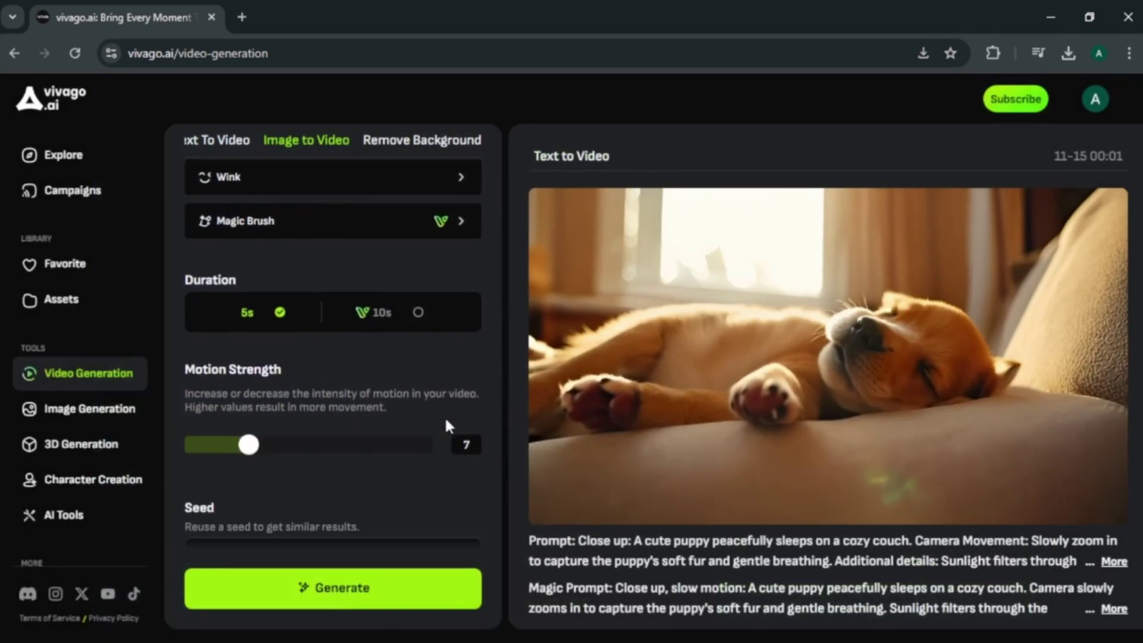
scroll(458, 381, down, 1)
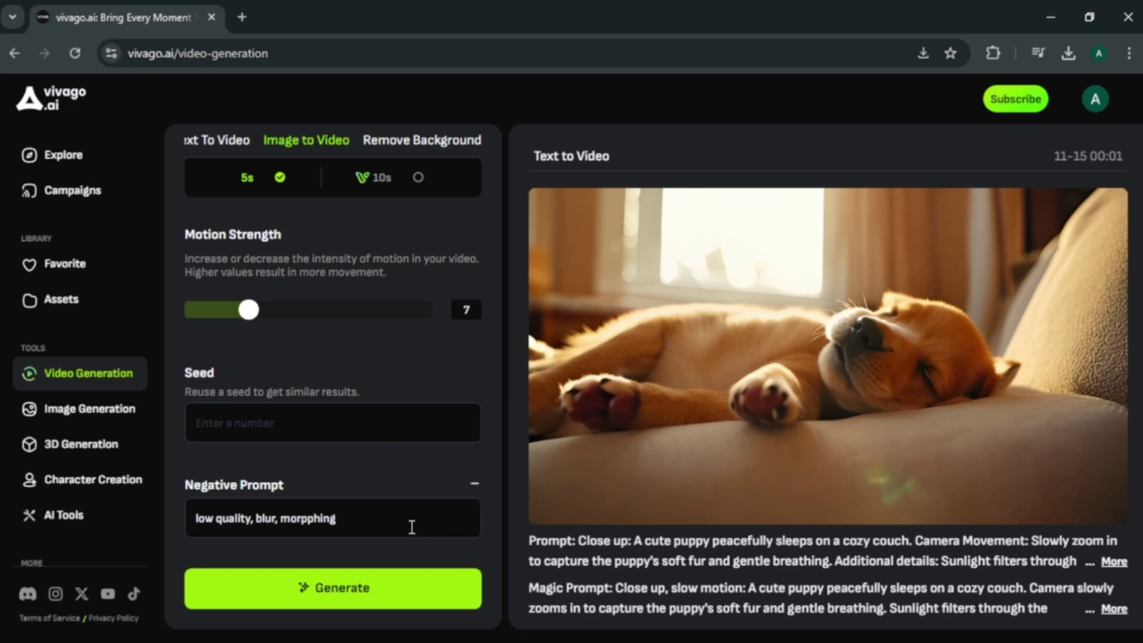
scroll(488, 487, up, 5)
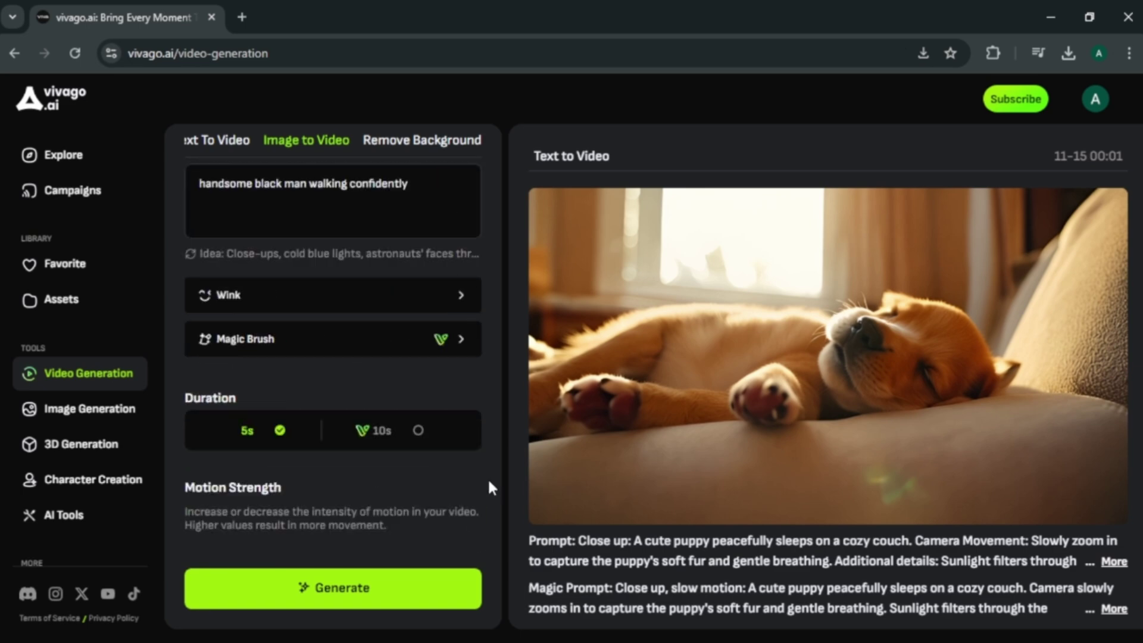
click(361, 591)
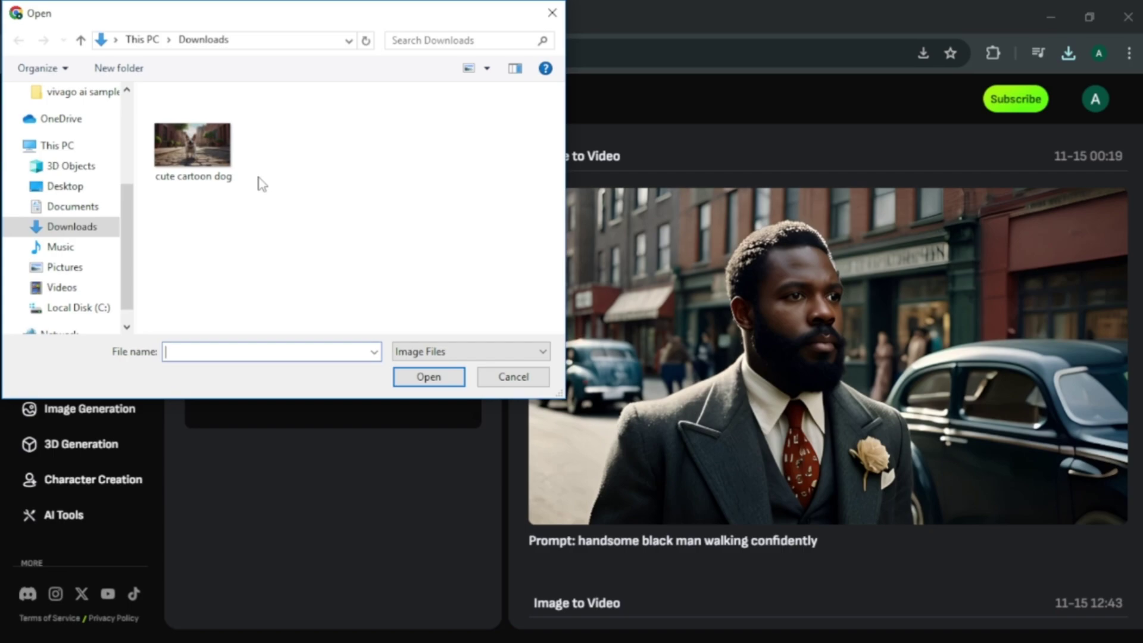
- Upload the cartoon dog at 16:9, prompt 'cute puppy walking on a street', then remove the image
click(429, 376)
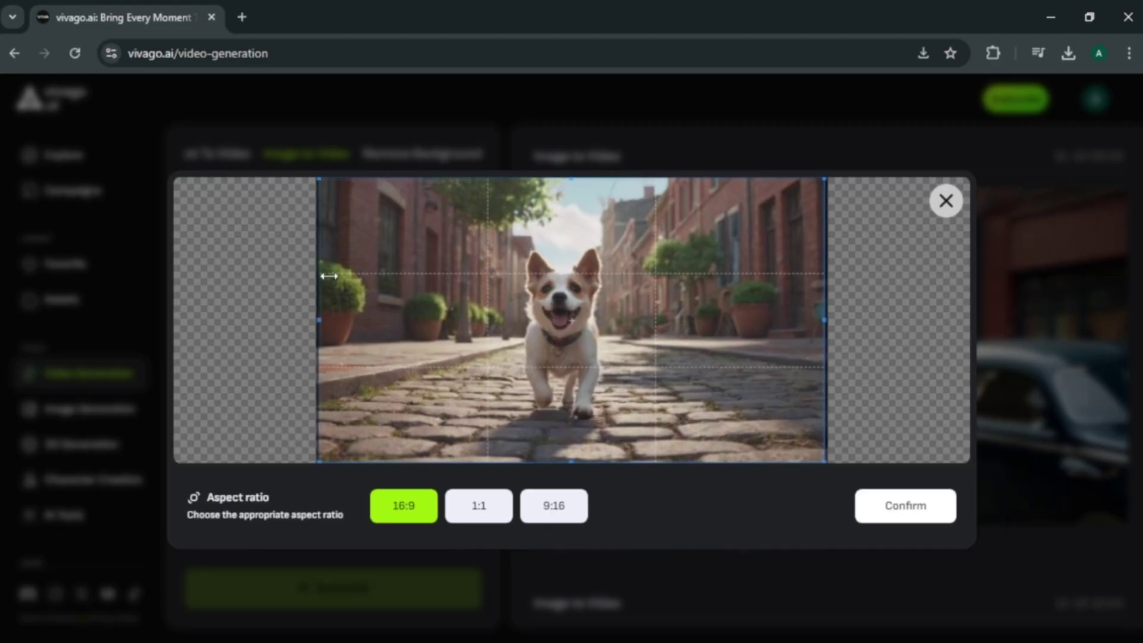
click(893, 506)
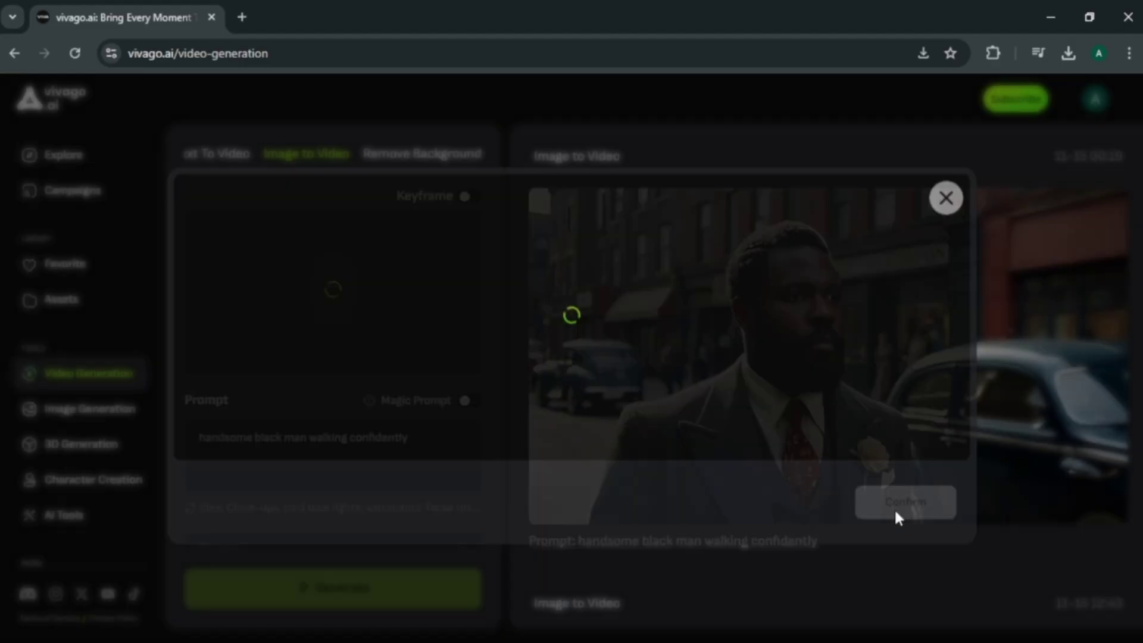
click(194, 464)
text(beaut)
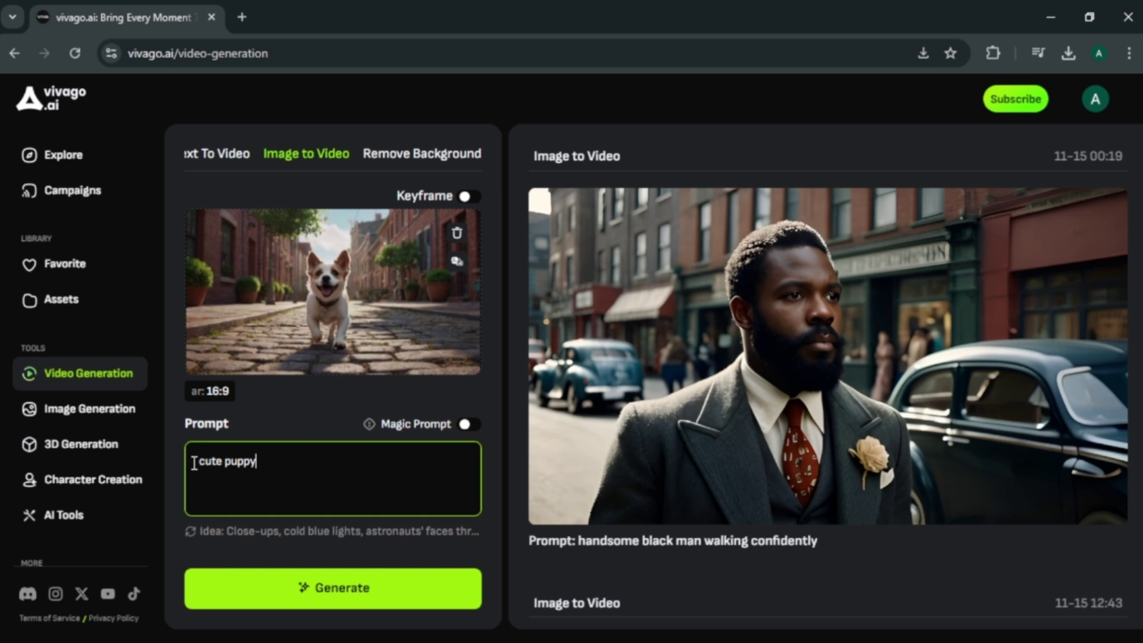
text(street)
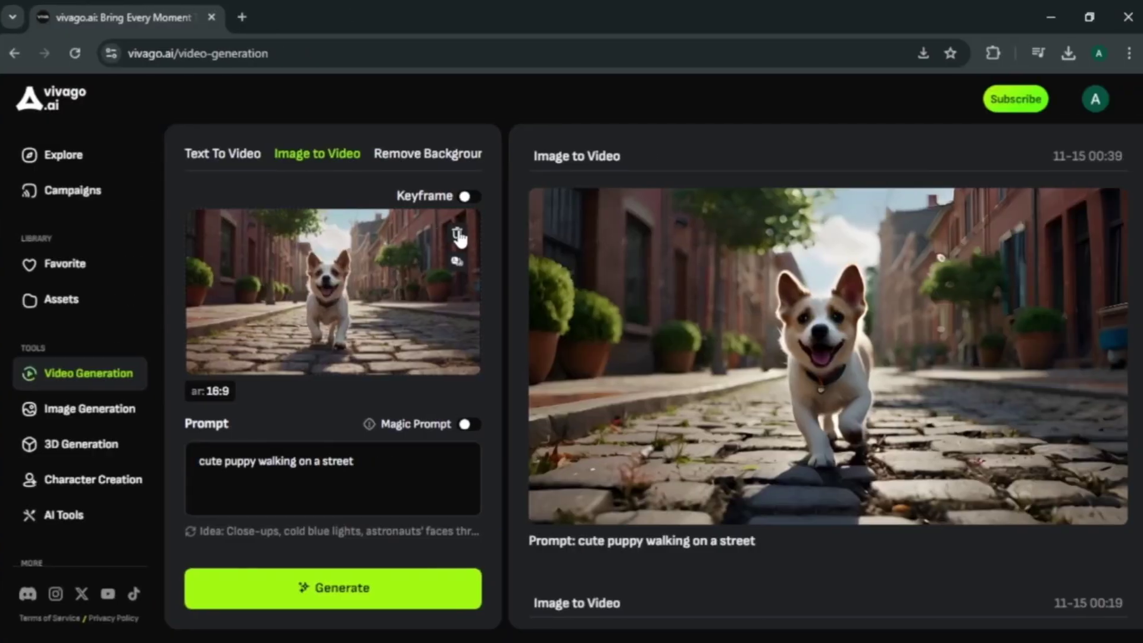
click(460, 237)
- Upload the girl1 photo with a 16:9 crop
click(320, 322)
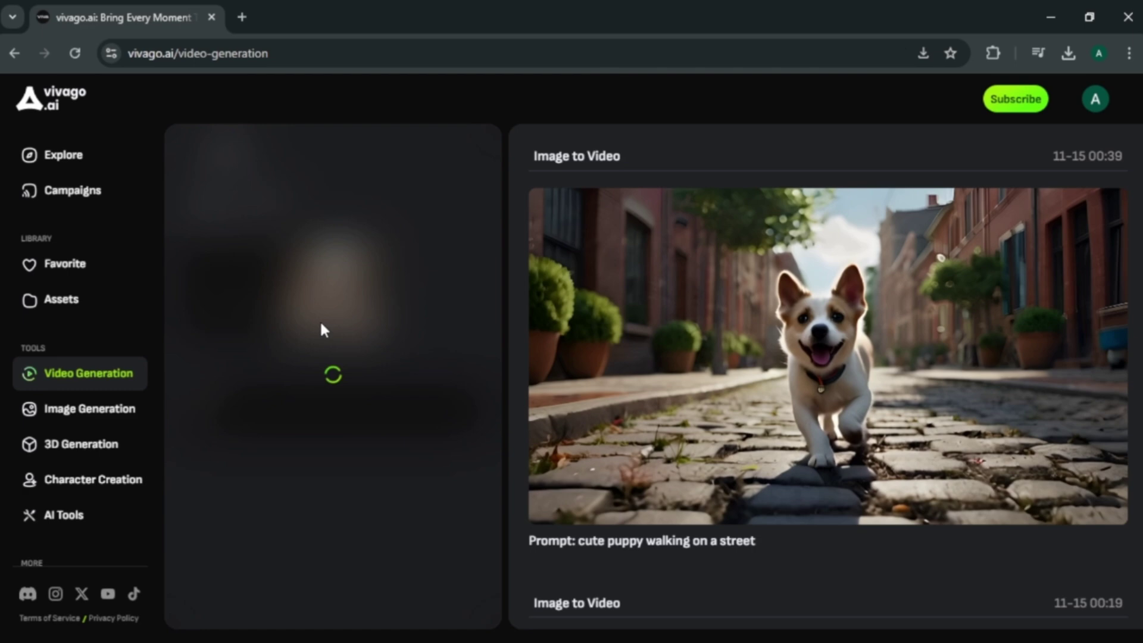
click(232, 300)
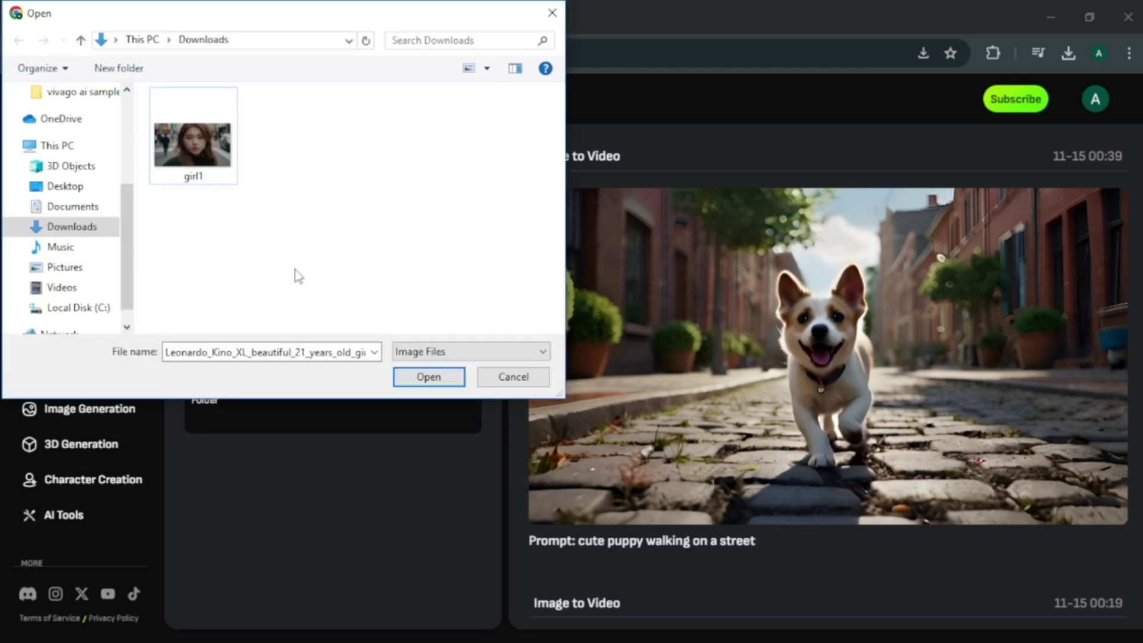
click(200, 158)
click(413, 376)
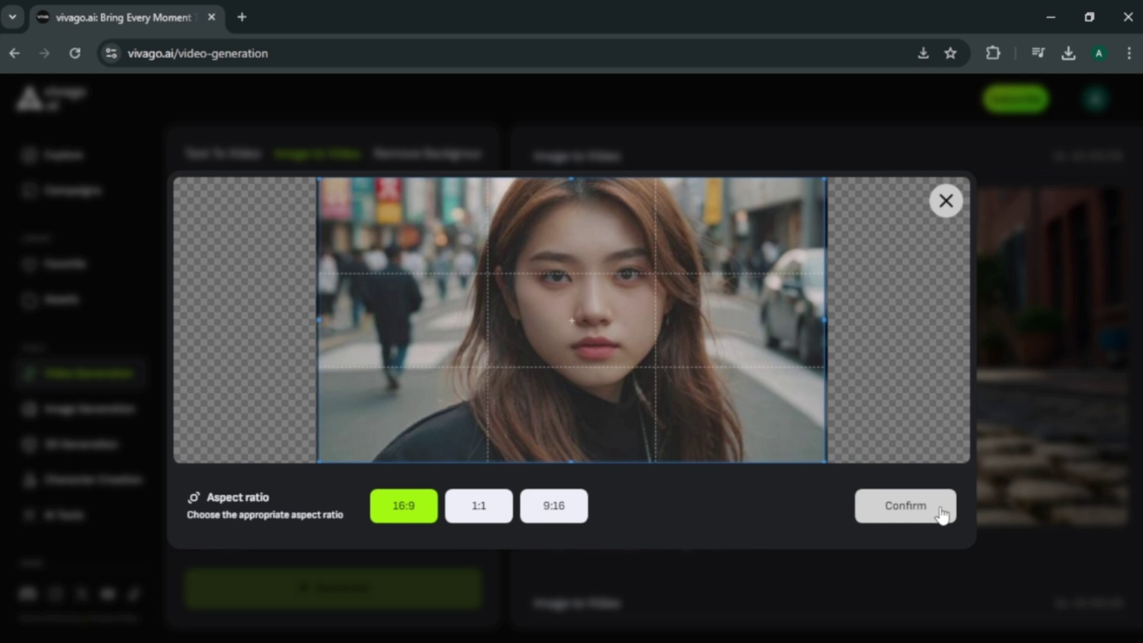
click(906, 506)
- Enter the prompt 'beautiful girl' and bring up the Wink face-motion templates
click(196, 471)
text(bea)
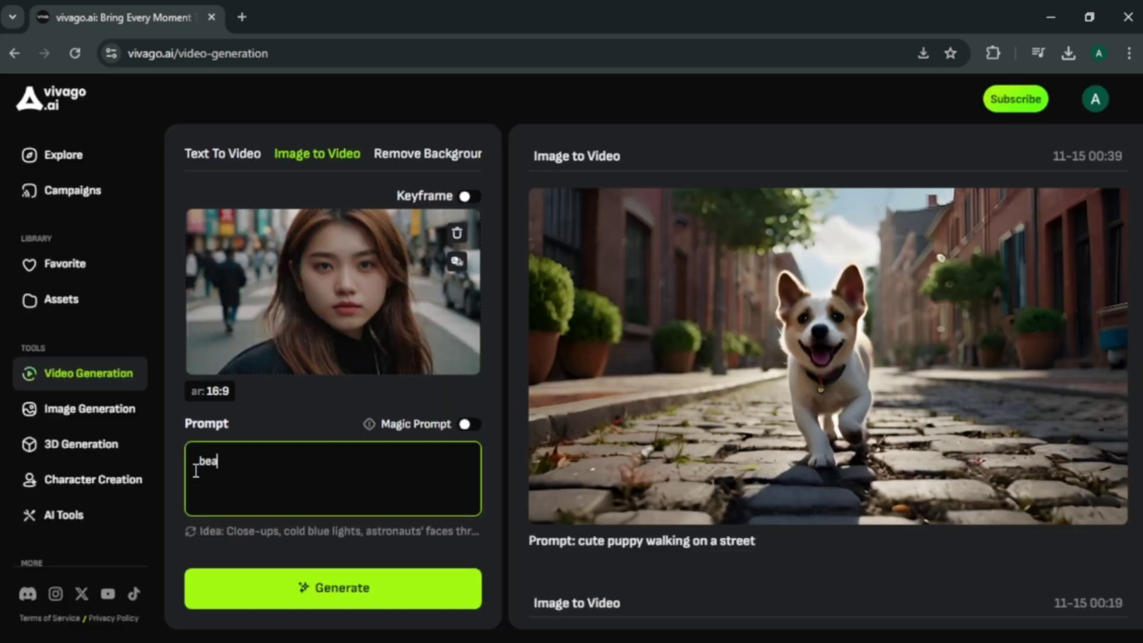
text(utiful girl)
scroll(480, 492, down, 3)
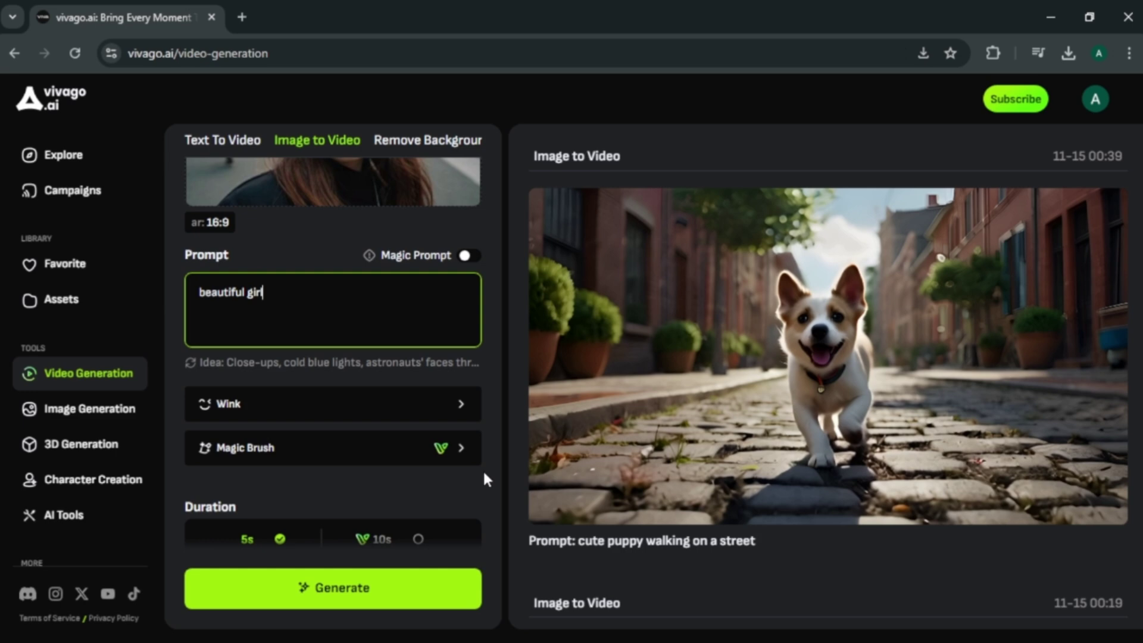
click(359, 412)
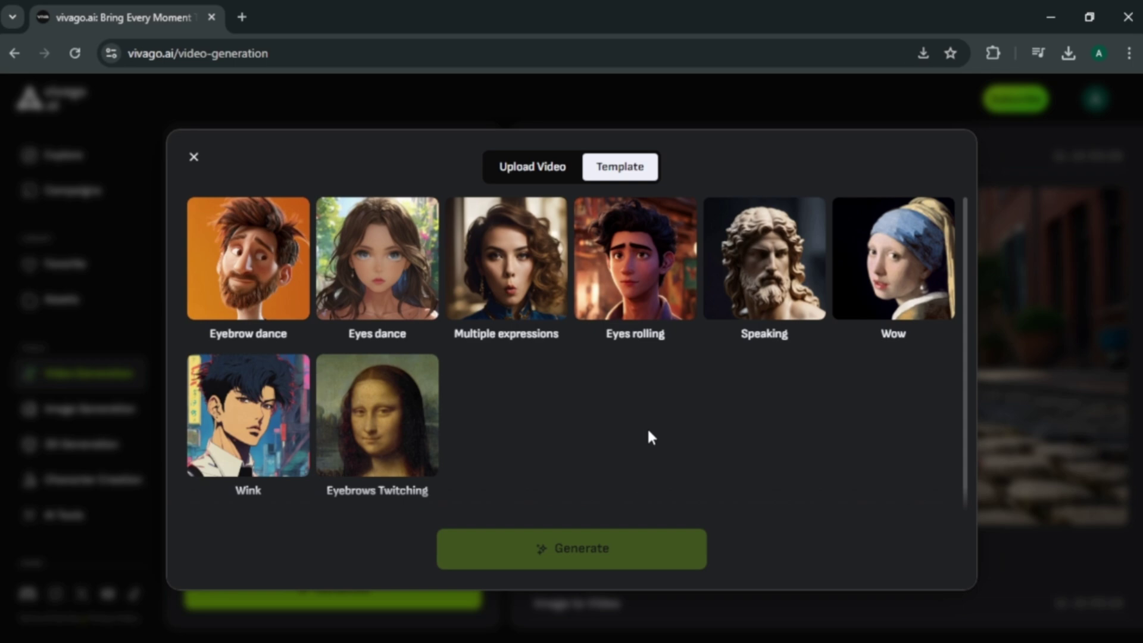
- Pick the Multiple expressions Wink template and generate the girl's expressive clip
click(533, 170)
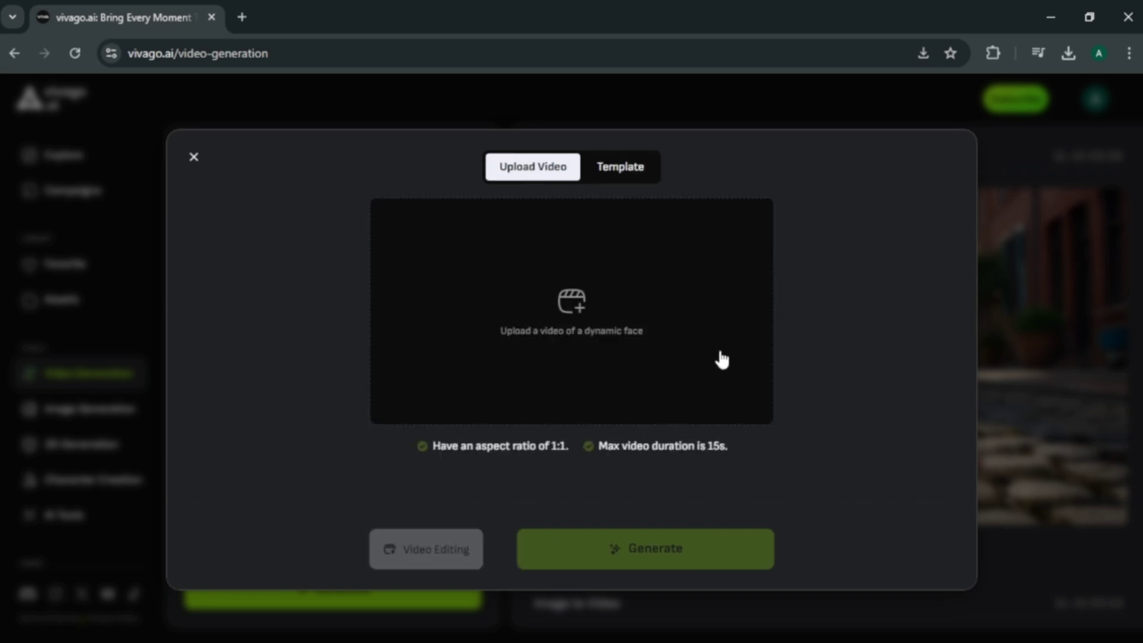
click(636, 176)
click(510, 285)
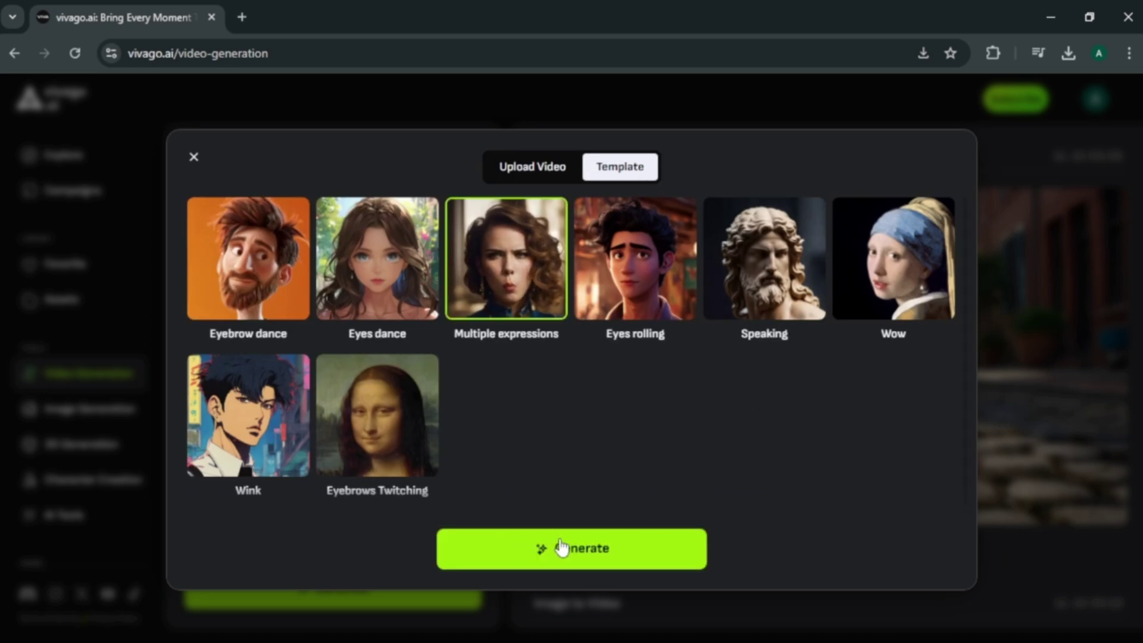
click(610, 548)
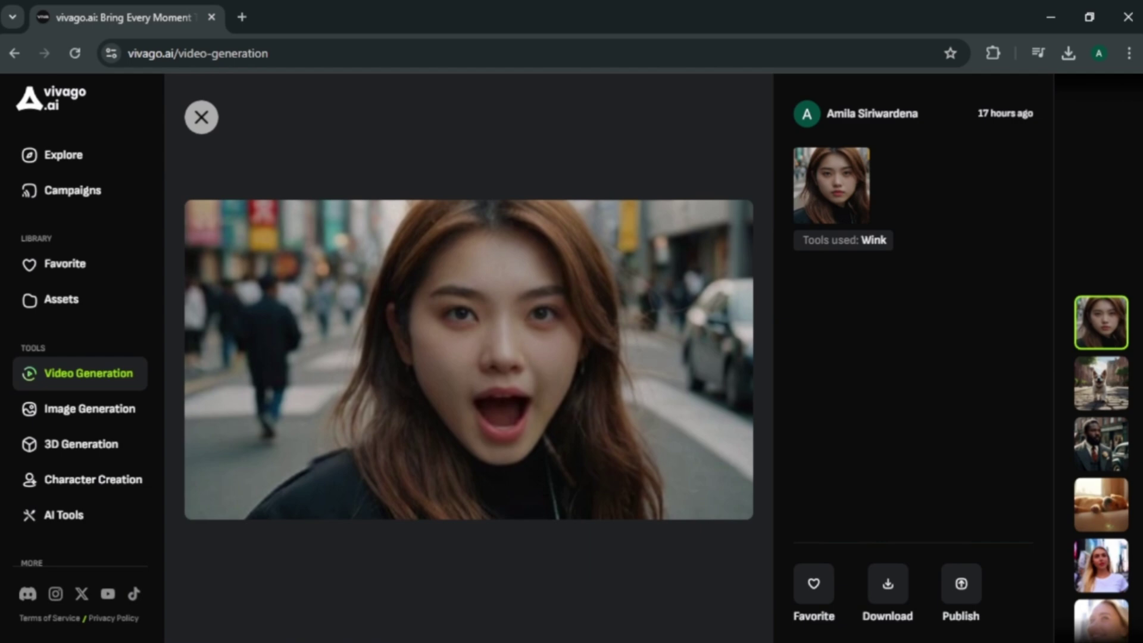